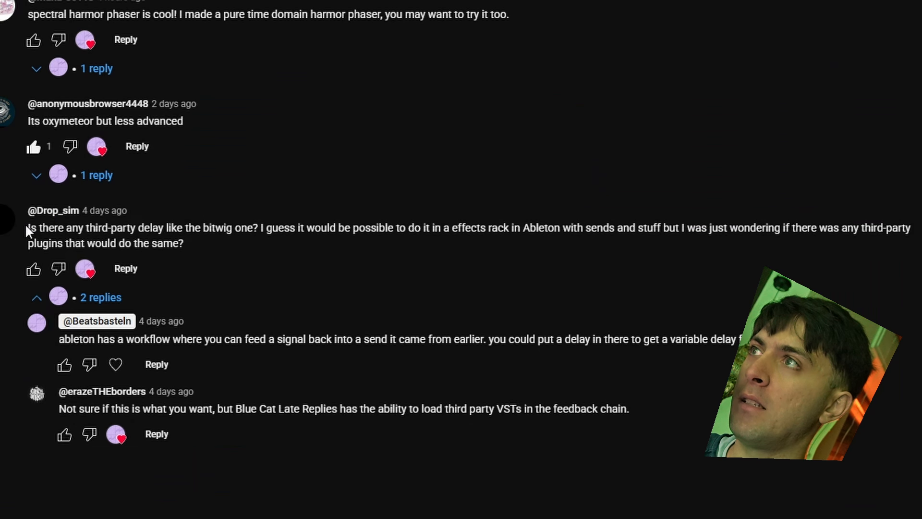
{"action": "left_click_drag", "start_coordinate": [25, 223], "coordinate": [273, 246]}
{"action": "left_click", "coordinate": [273, 246]}
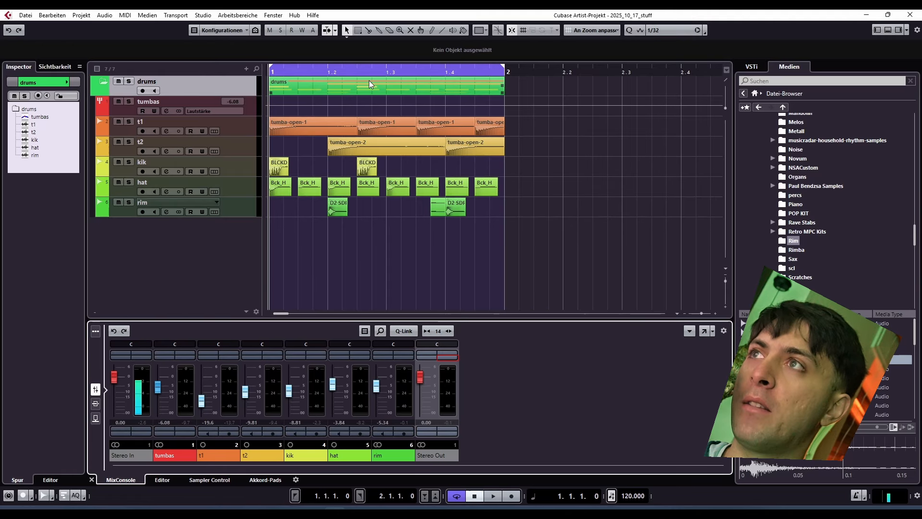
Step: Open the EVO Loop-back Mixer and play the drum loop to examine the main output and loop-back mix levels
{"action": "key", "text": "space"}
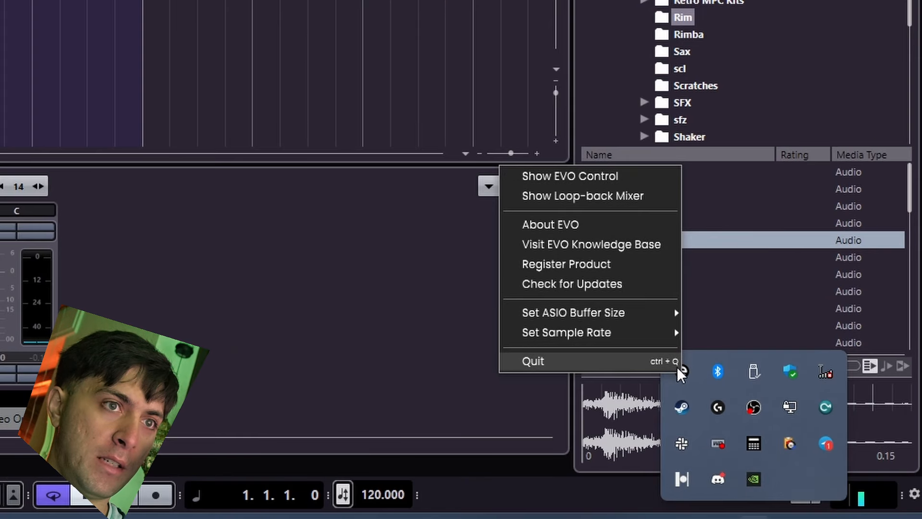
{"action": "left_click", "coordinate": [602, 204]}
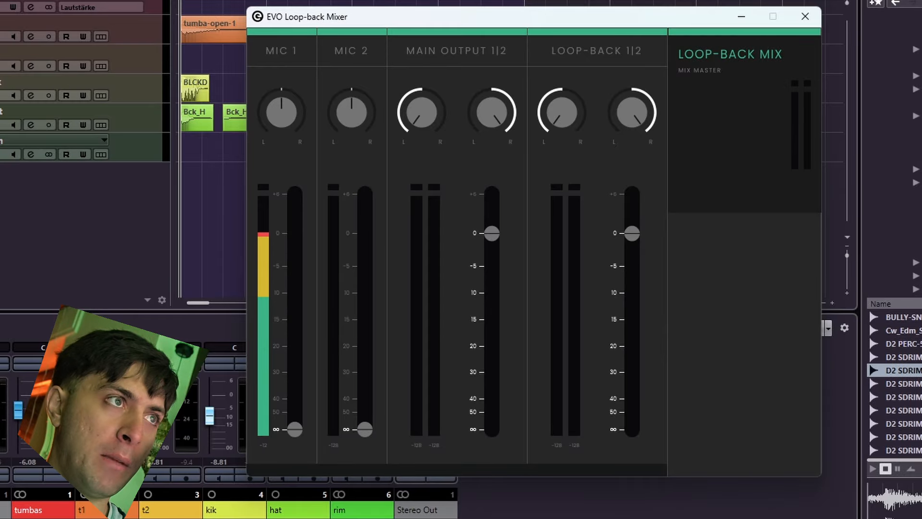
{"action": "key", "text": "alt+Tab"}
{"action": "key", "text": "space"}
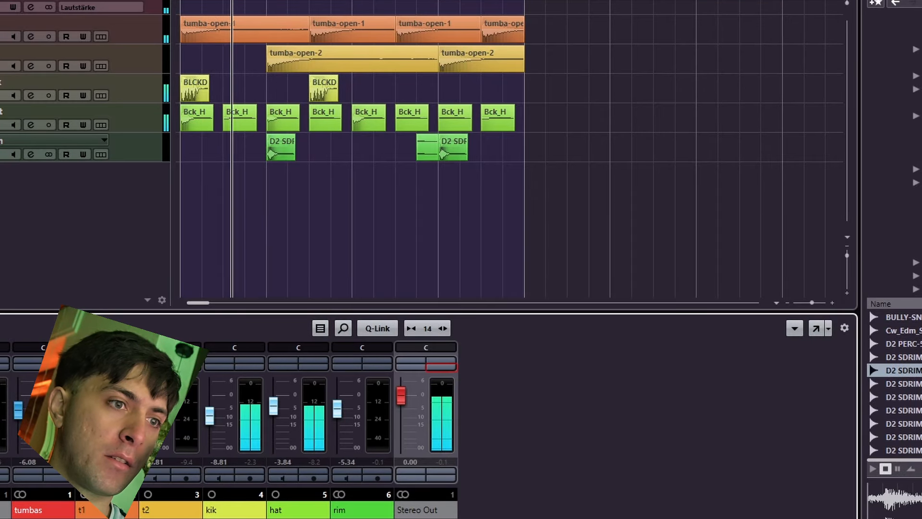
{"action": "key", "text": "alt+Tab"}
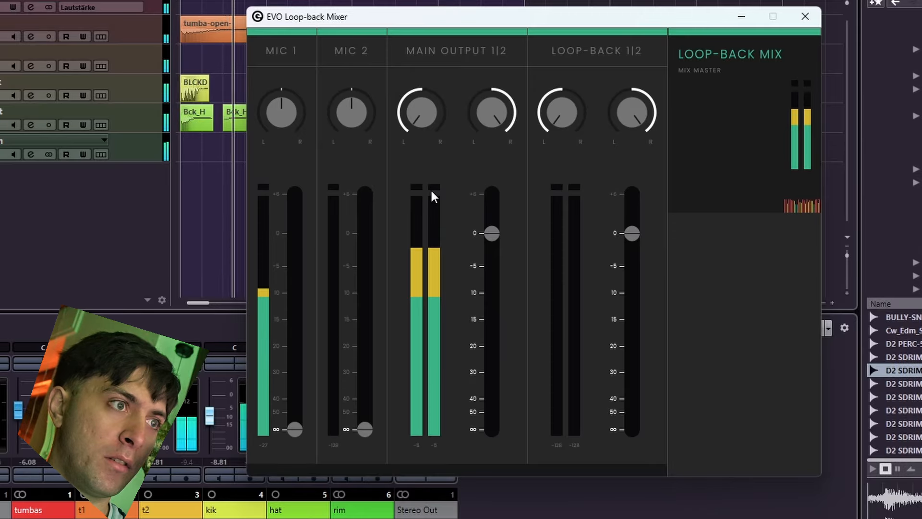
{"action": "key", "text": "space"}
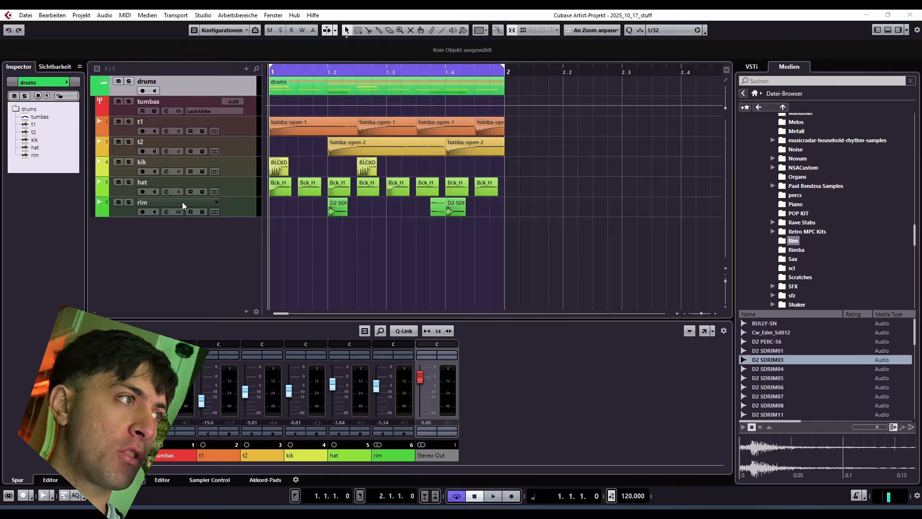
Step: Add one stereo audio track routed to Stereo Out, with Stereo In as its input
{"action": "right_click", "coordinate": [137, 249]}
{"action": "left_click", "coordinate": [176, 255]}
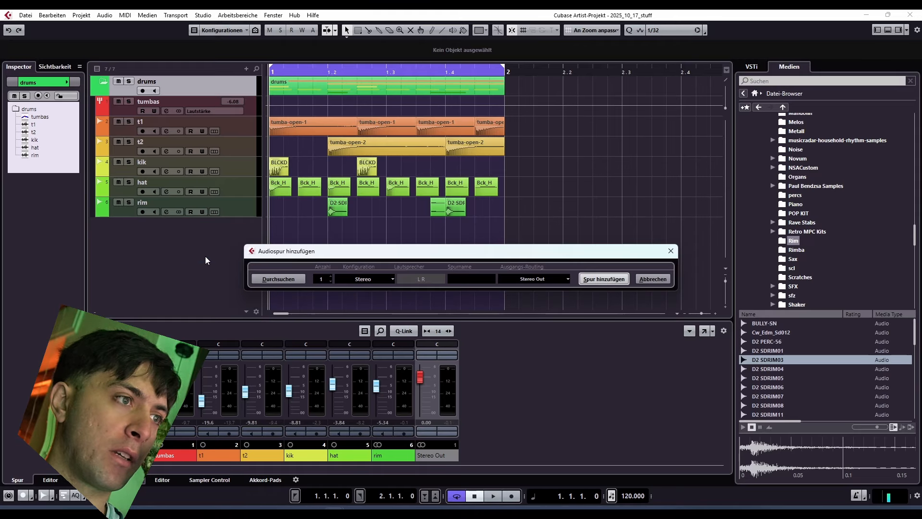
{"action": "left_click", "coordinate": [594, 277]}
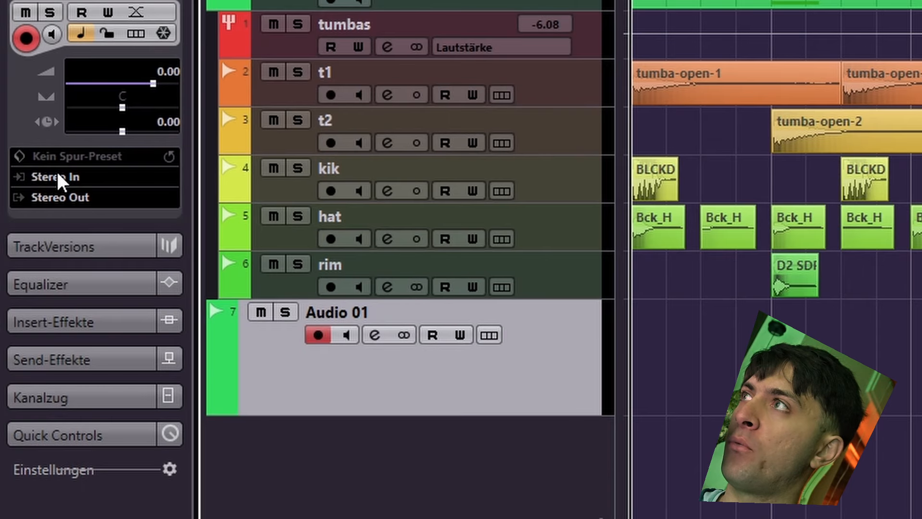
{"action": "left_click", "coordinate": [27, 165]}
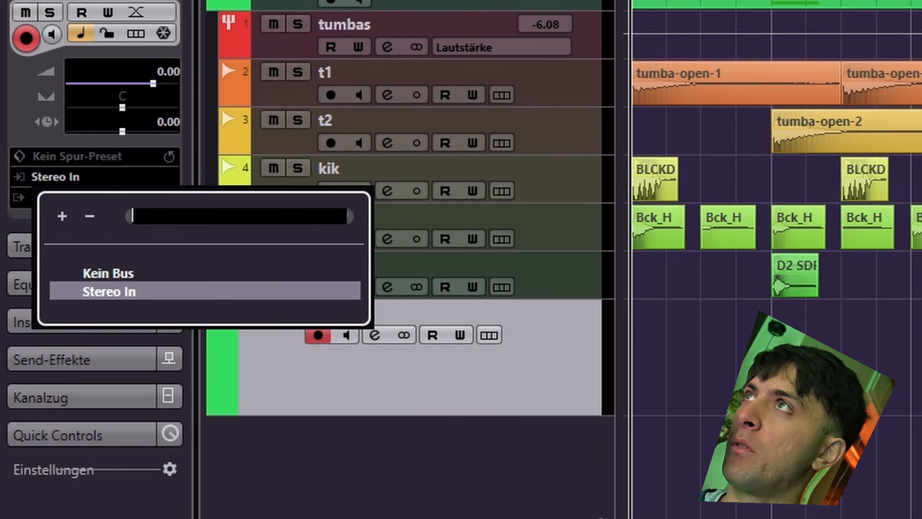
{"action": "left_click", "coordinate": [114, 288]}
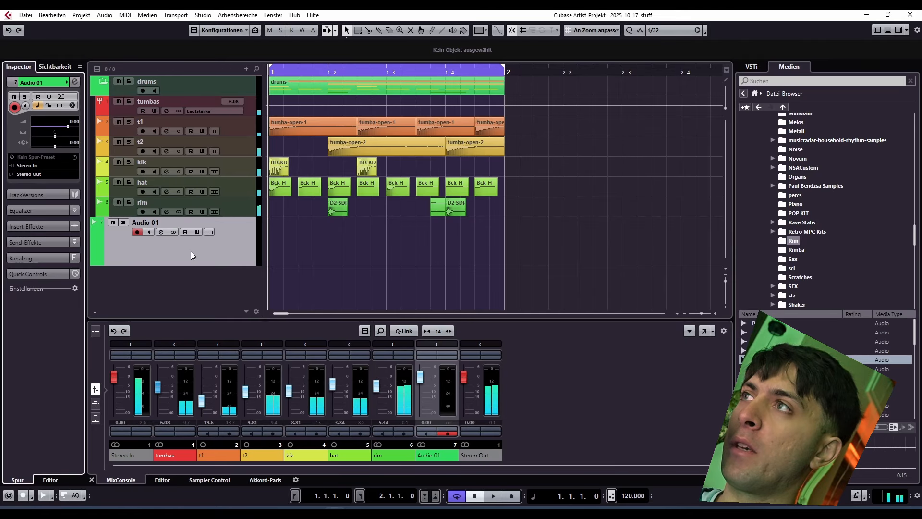
Step: Mute the new audio track and rename it loopback
{"action": "left_click", "coordinate": [113, 223]}
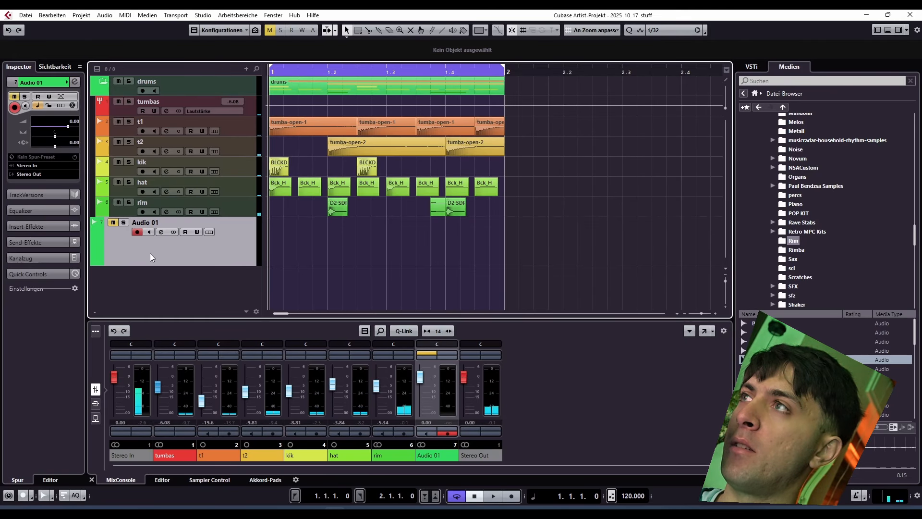
{"action": "double_click", "coordinate": [144, 222]}
{"action": "type", "text": "loop"}
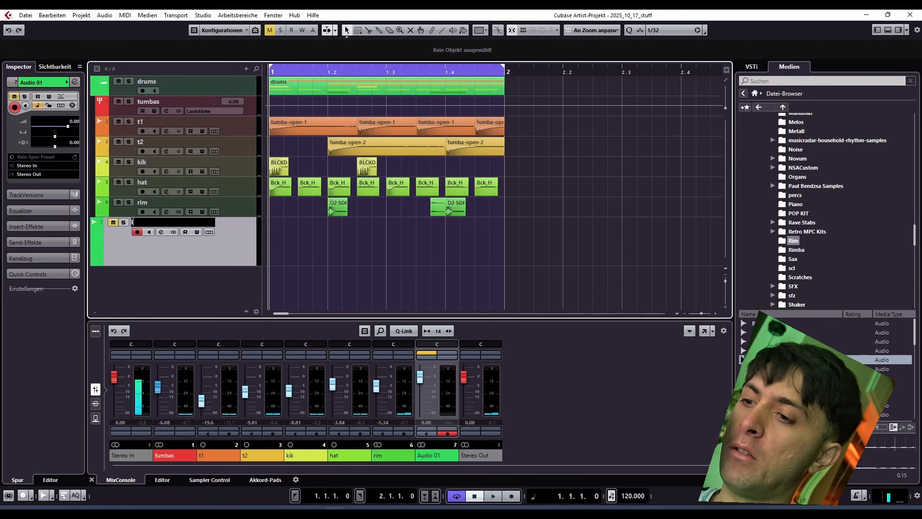
{"action": "type", "text": "bac"}
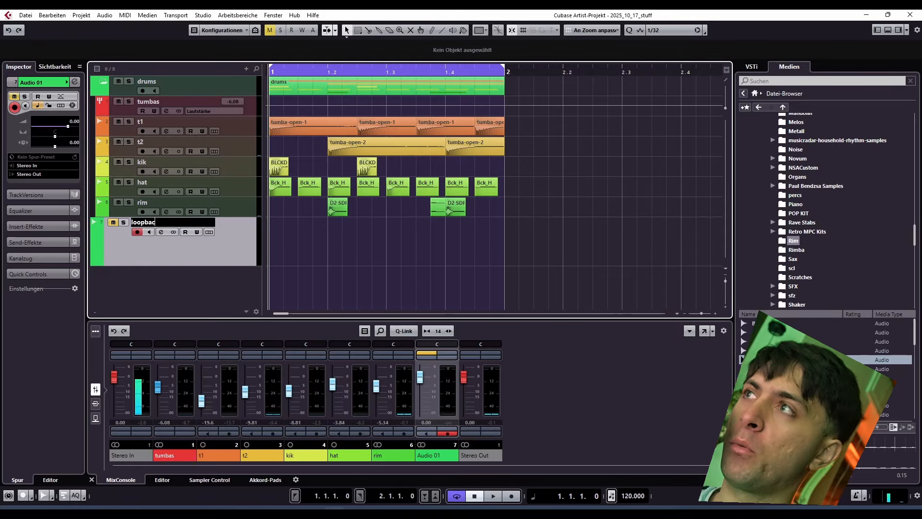
{"action": "type", "text": "k"}
{"action": "key", "text": "Return"}
Step: Add a stereo input bus named Loopback in the project's audio connections
{"action": "left_click", "coordinate": [203, 15]}
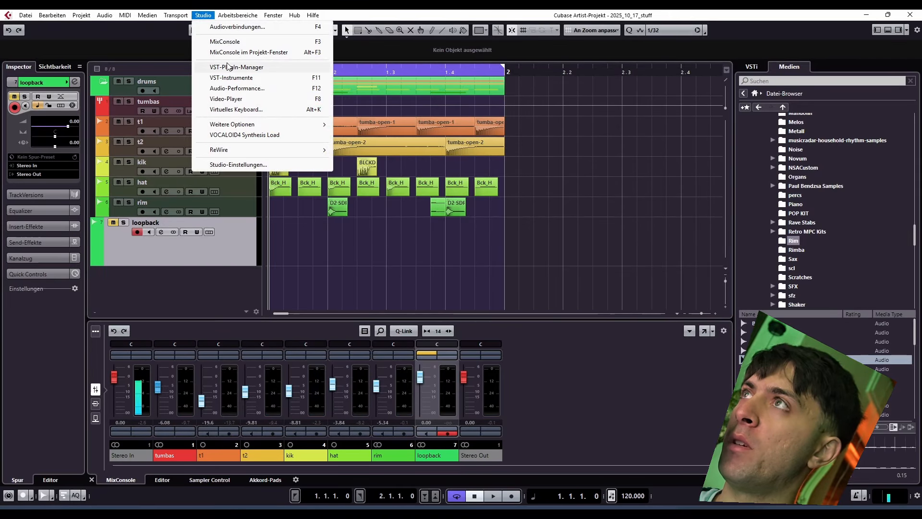
{"action": "left_click", "coordinate": [212, 26]}
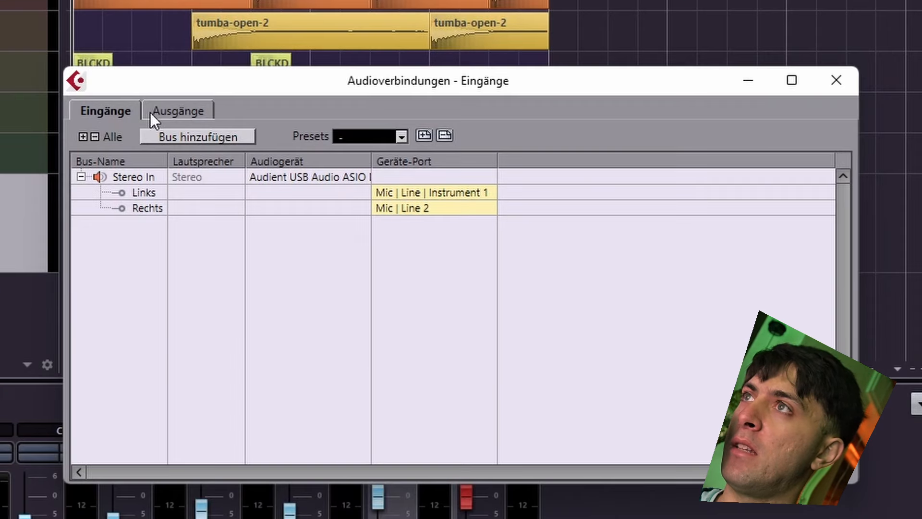
{"action": "left_click", "coordinate": [321, 185]}
{"action": "left_click", "coordinate": [301, 186]}
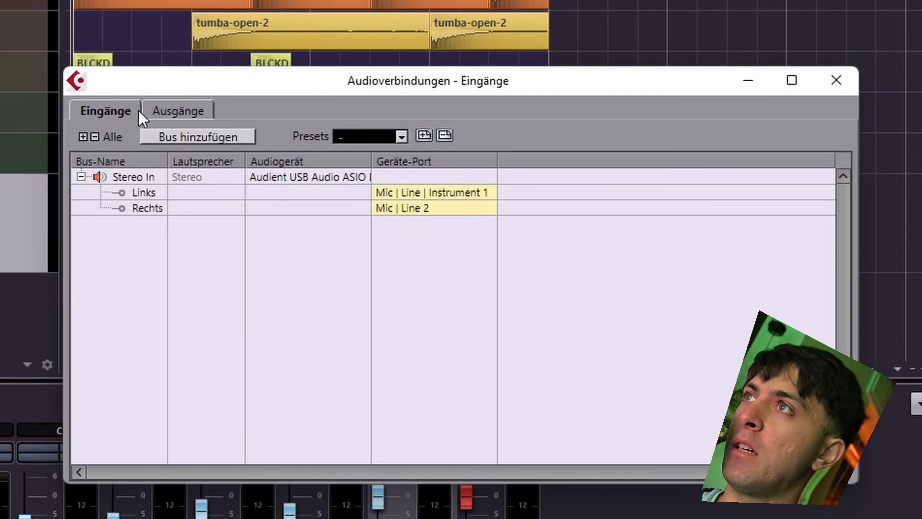
{"action": "left_click", "coordinate": [191, 137]}
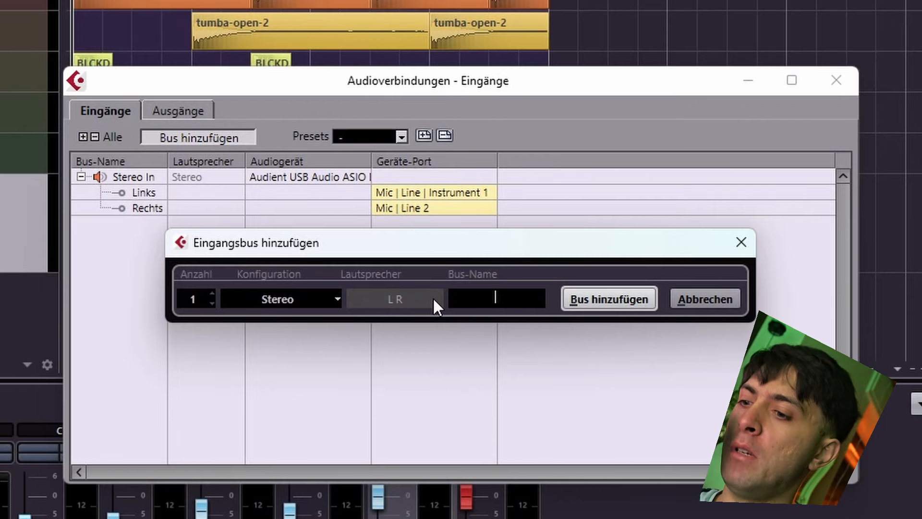
{"action": "type", "text": "Loopback"}
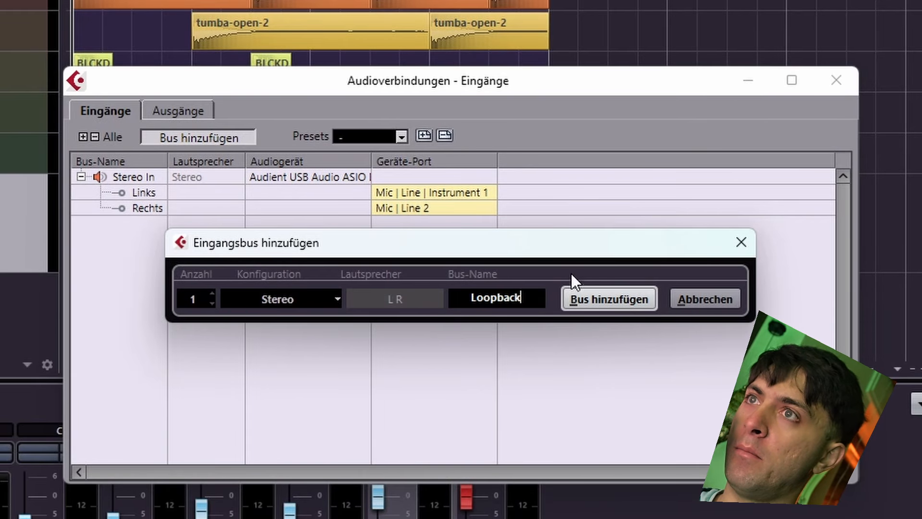
{"action": "left_click", "coordinate": [590, 298]}
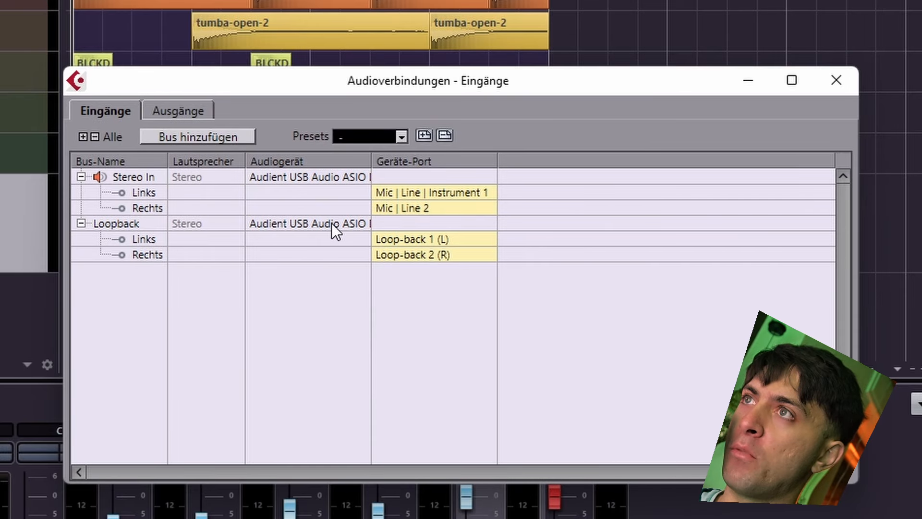
Step: Assign the Loopback bus to the Audient USB Audio ASIO Driver with ports Loop-back 1 (L) and Loop-back 2 (R)
{"action": "left_click", "coordinate": [333, 225]}
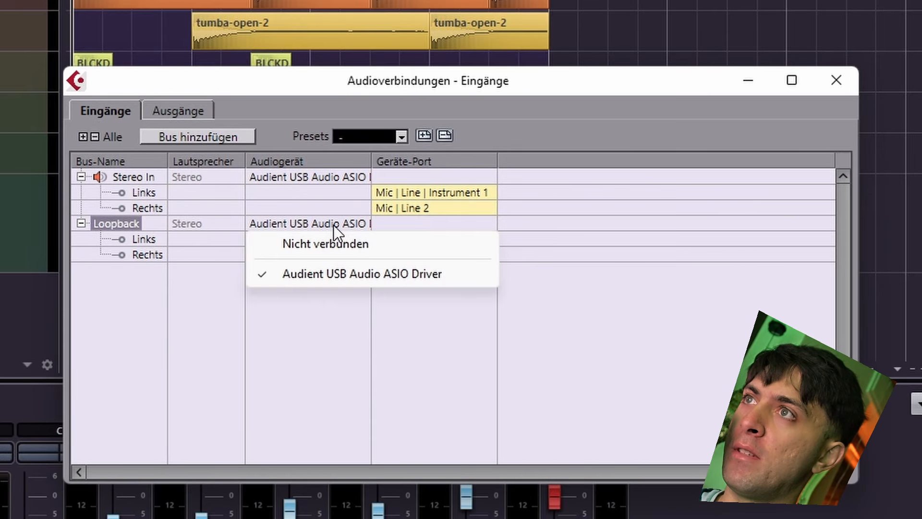
{"action": "left_click", "coordinate": [341, 280]}
{"action": "left_click", "coordinate": [407, 239]}
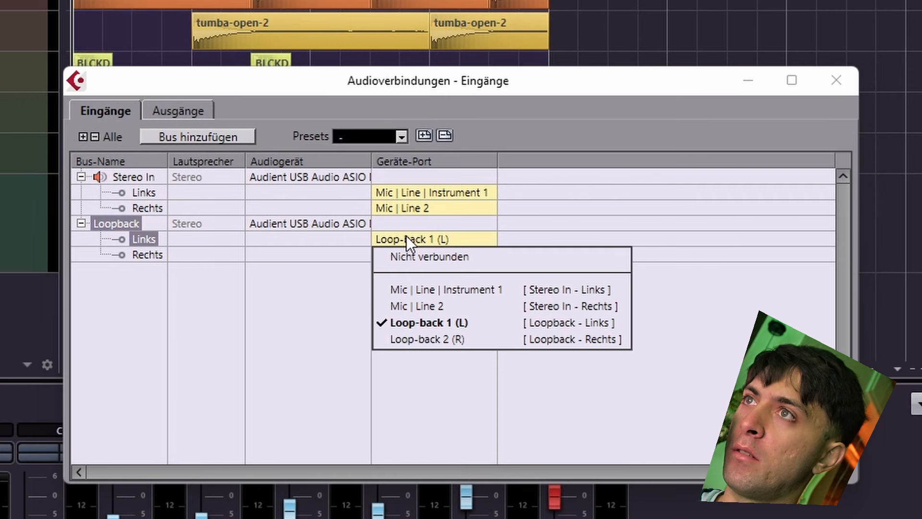
{"action": "left_click", "coordinate": [407, 322]}
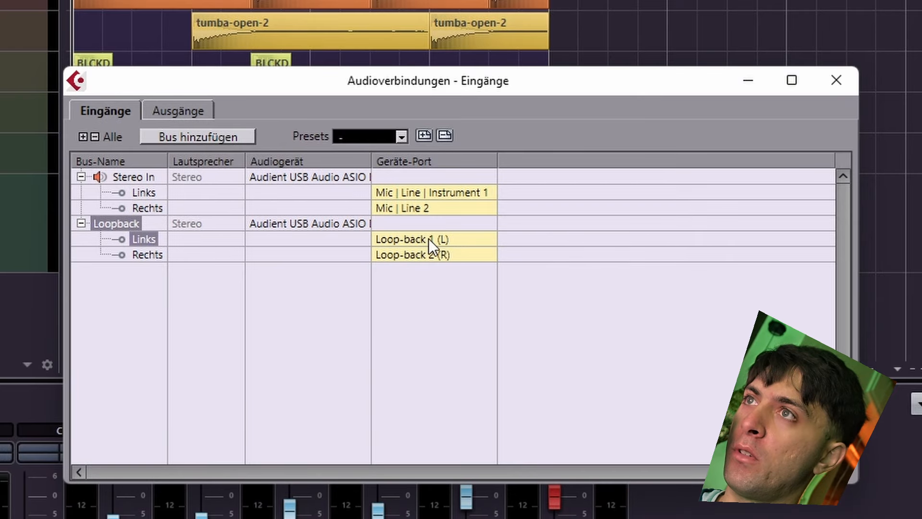
{"action": "left_click", "coordinate": [420, 256]}
{"action": "left_click", "coordinate": [320, 308]}
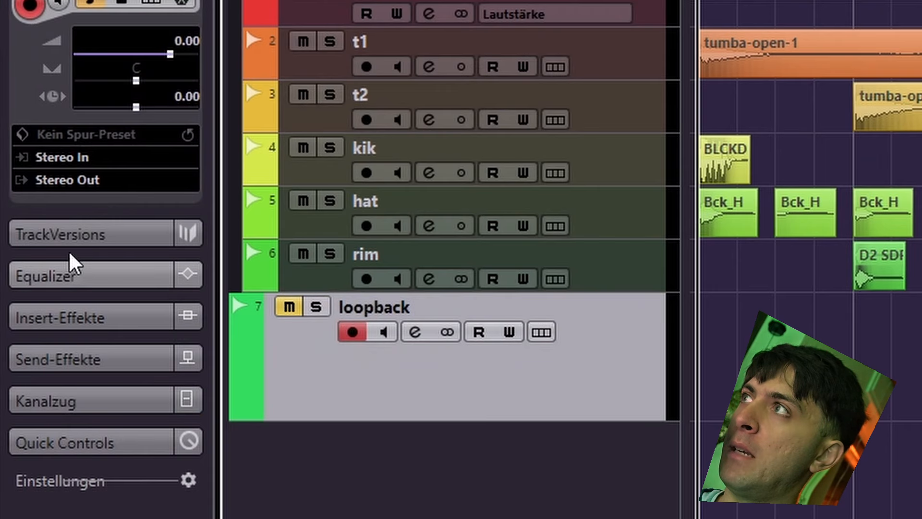
Step: Set the loopback track's input to the Loopback bus and select the drums folder track
{"action": "left_click", "coordinate": [62, 157]}
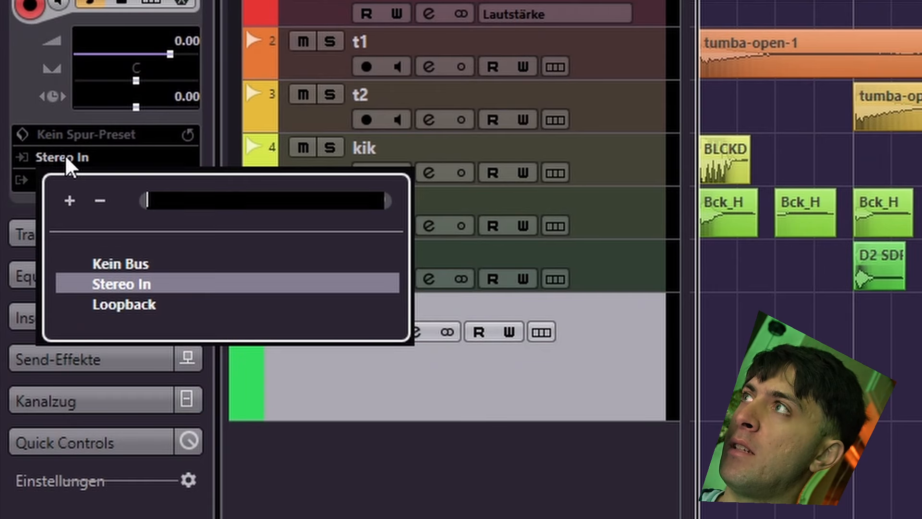
{"action": "left_click", "coordinate": [126, 306]}
{"action": "left_click", "coordinate": [207, 94]}
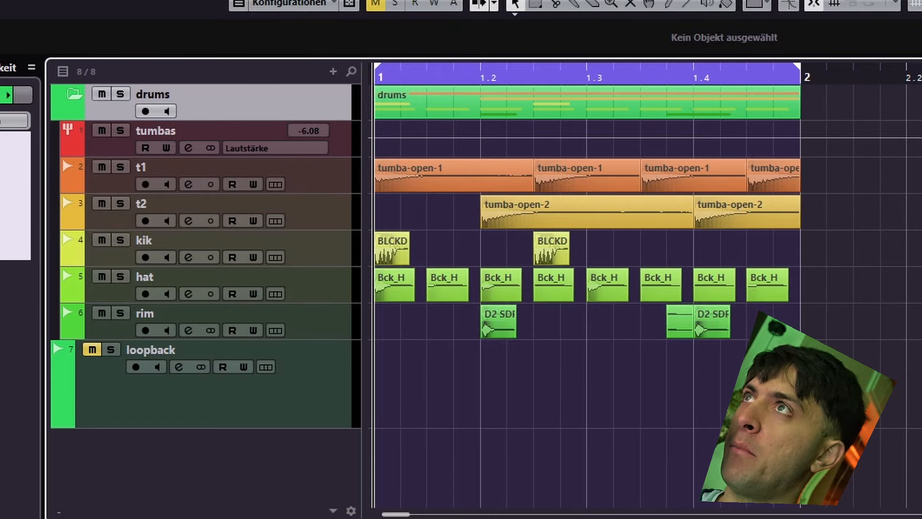
Step: Record-arm the loopback track and enable its monitoring while playing the drum loop, ending with playback stopped
{"action": "key", "text": "space"}
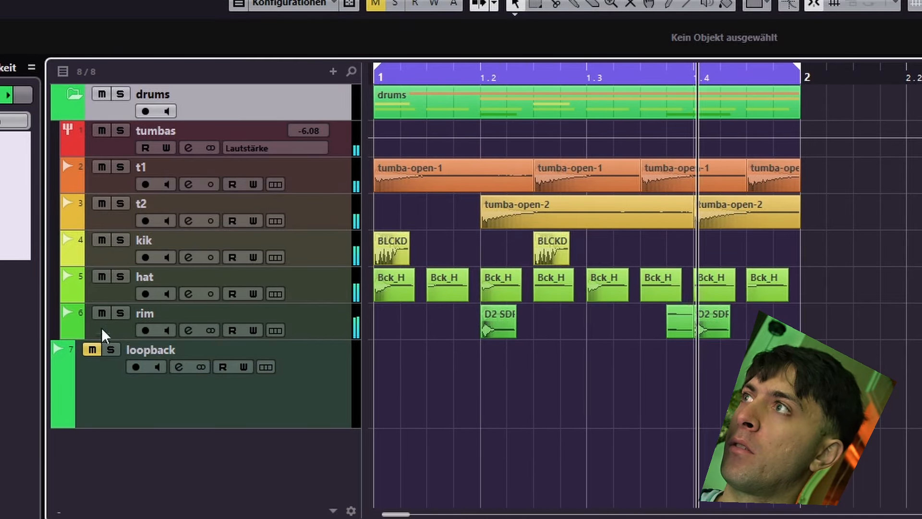
{"action": "left_click", "coordinate": [134, 367]}
{"action": "left_click", "coordinate": [157, 366]}
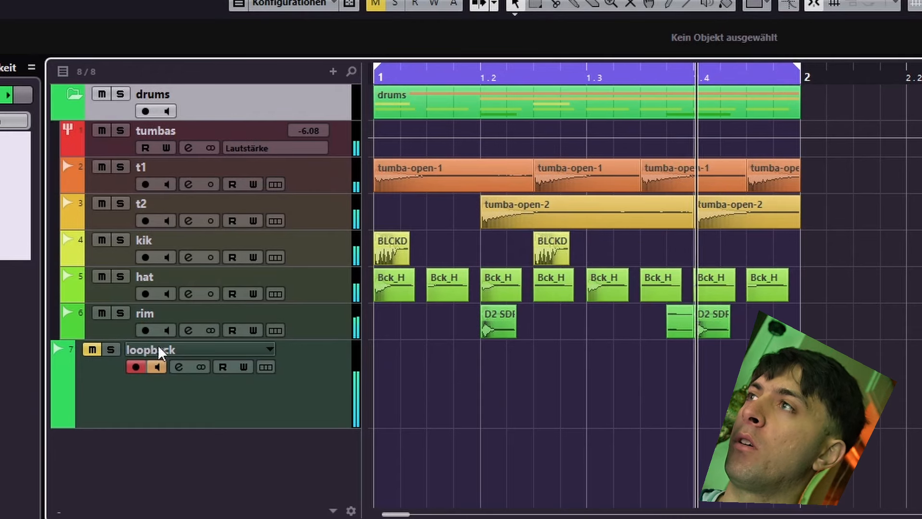
{"action": "left_click", "coordinate": [158, 347]}
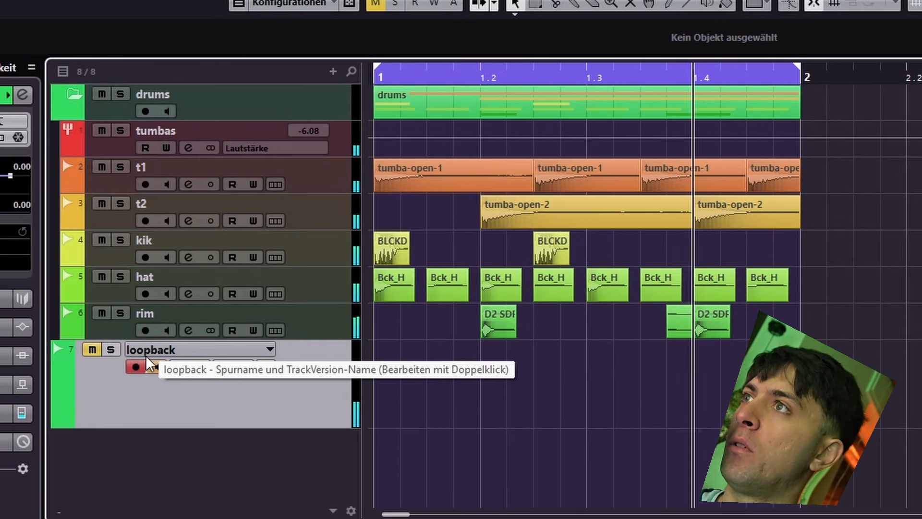
{"action": "key", "text": "space"}
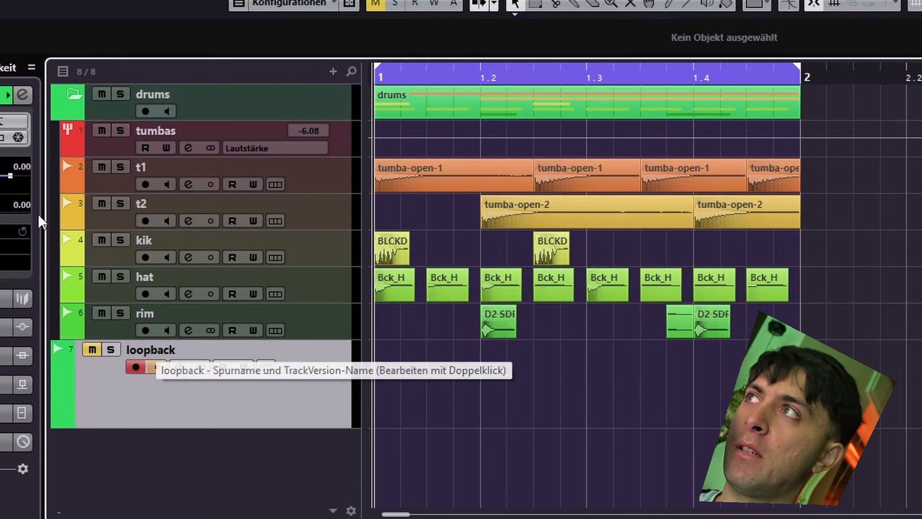
Step: Lower the muted loopback track's volume to about -9.85
{"action": "left_click", "coordinate": [0, 176]}
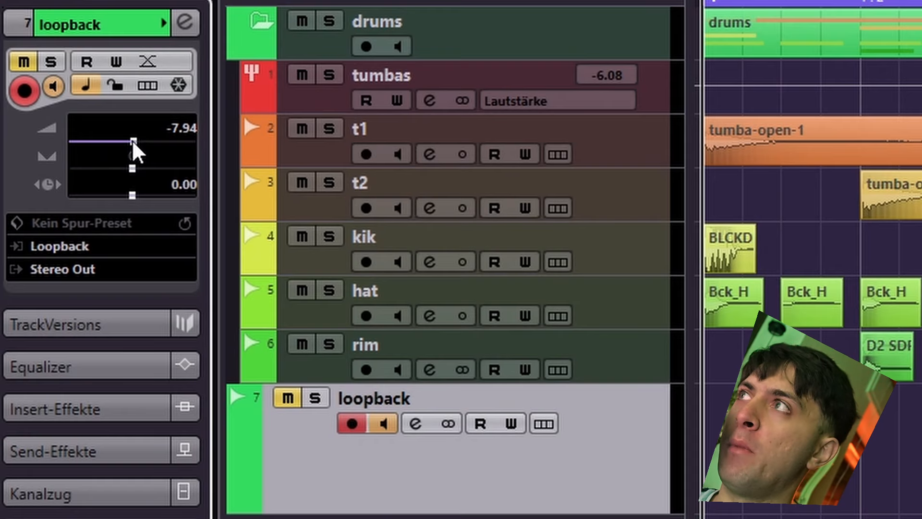
{"action": "left_click_drag", "start_coordinate": [0, 175], "coordinate": [0, 181]}
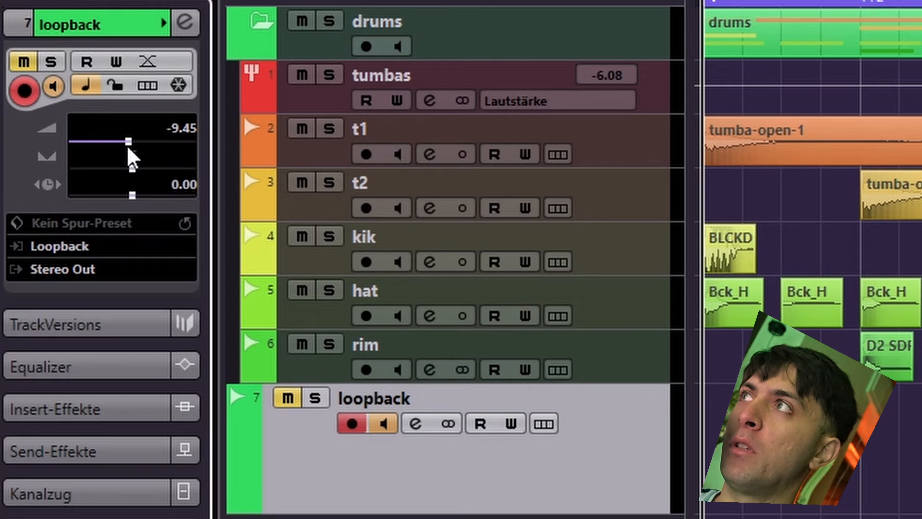
{"action": "left_click_drag", "start_coordinate": [128, 148], "coordinate": [126, 149]}
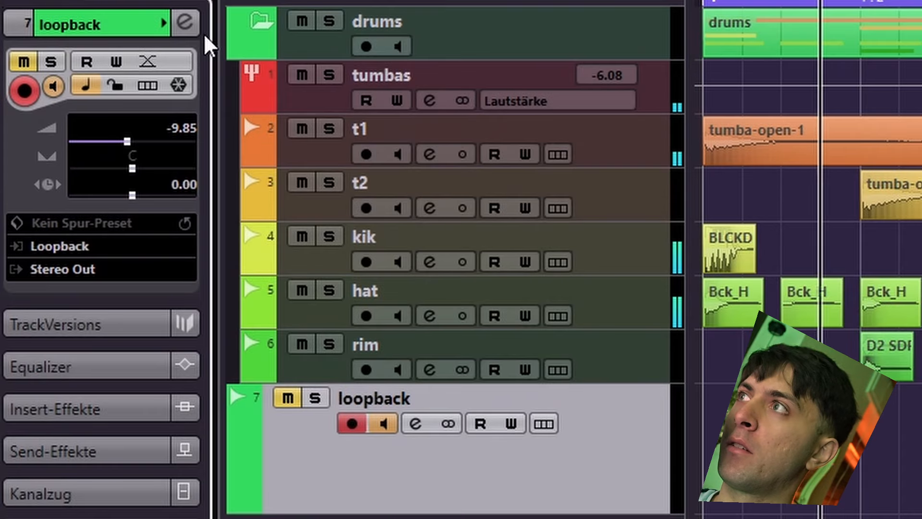
Step: Unmute the loopback track to hear the feedback, set its volume to -4.00, and mute it again
{"action": "left_click", "coordinate": [286, 397]}
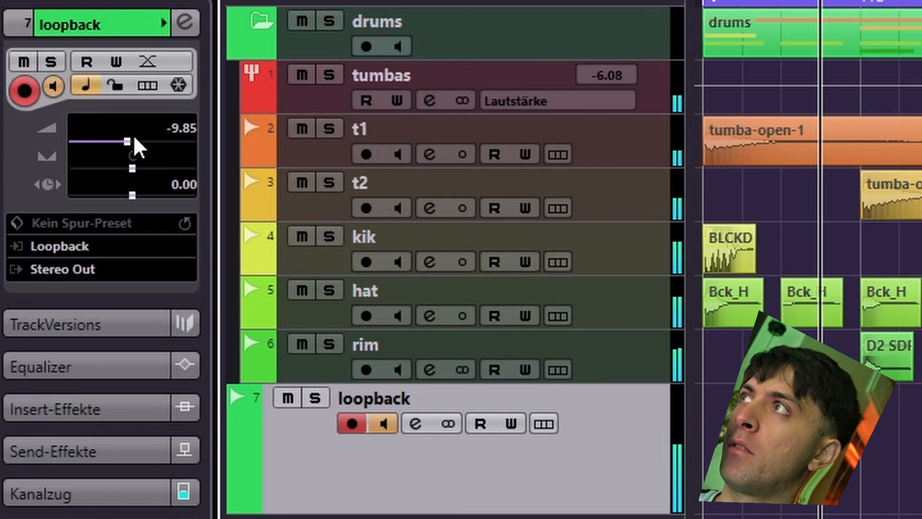
{"action": "left_click_drag", "start_coordinate": [129, 140], "coordinate": [156, 142]}
{"action": "left_click_drag", "start_coordinate": [153, 140], "coordinate": [146, 145]}
{"action": "left_click", "coordinate": [291, 391]}
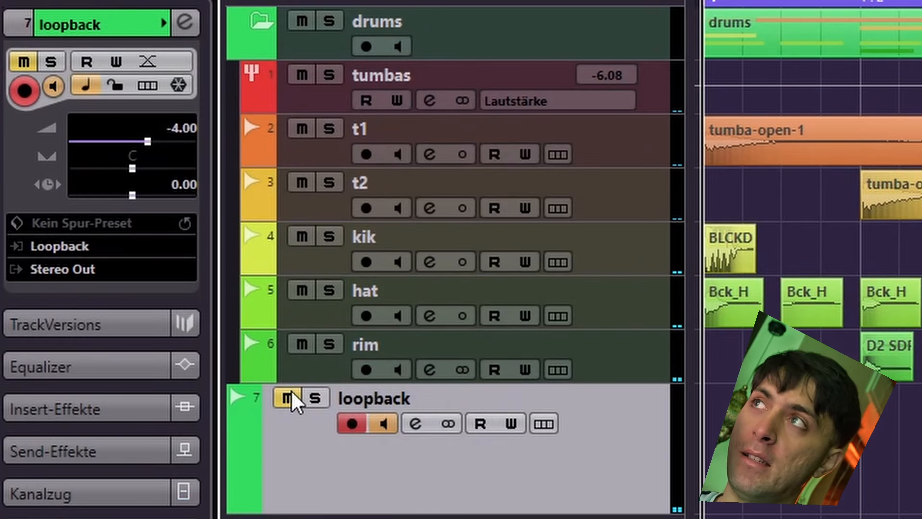
{"action": "left_click", "coordinate": [488, 25]}
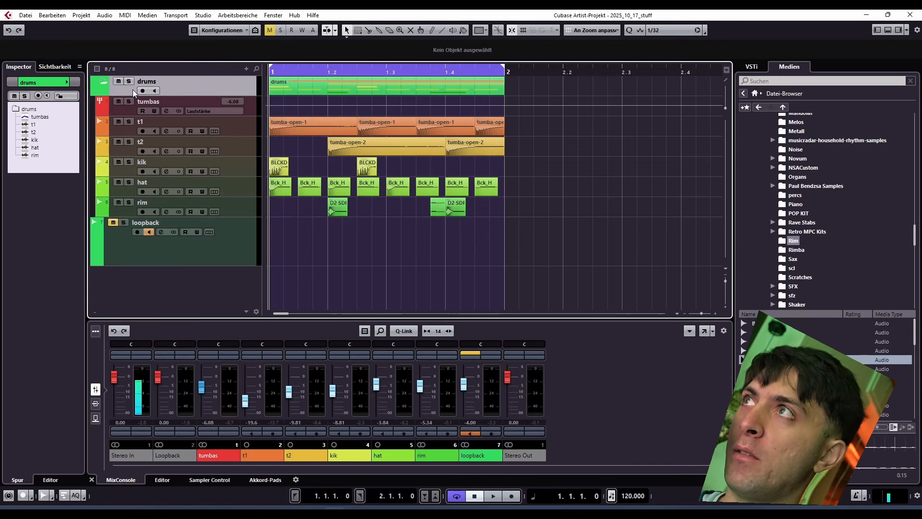
Step: Add a stereo group track named "drums" and move it into the drums folder above the tumbas group
{"action": "right_click", "coordinate": [164, 303]}
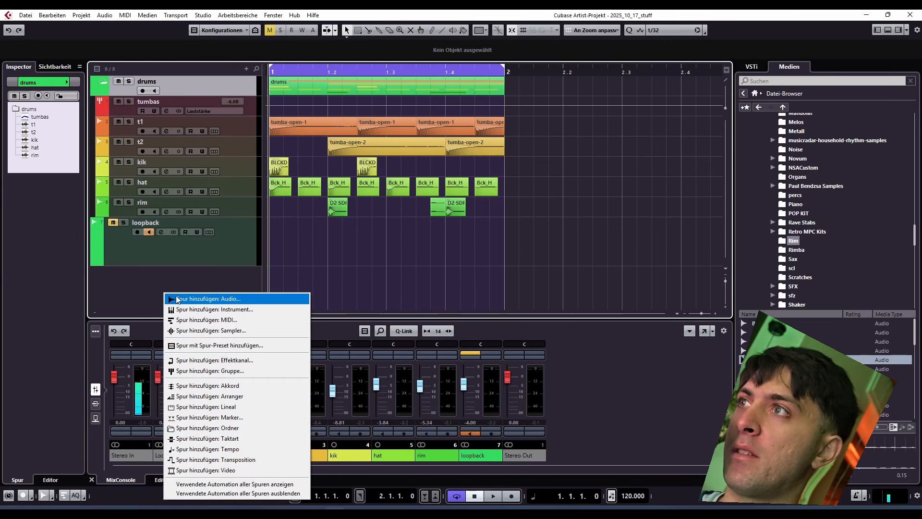
{"action": "left_click", "coordinate": [238, 371]}
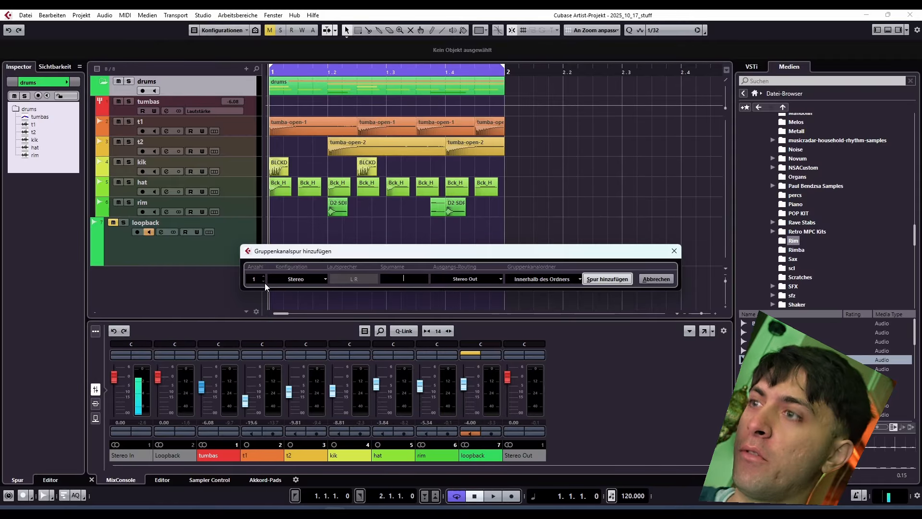
{"action": "type", "text": "drums"}
{"action": "key", "text": "Return"}
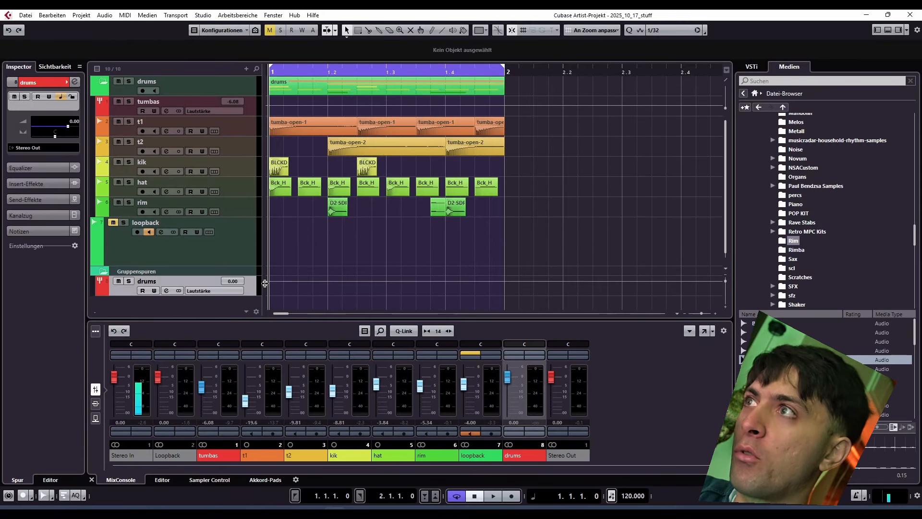
{"action": "left_click_drag", "start_coordinate": [147, 283], "coordinate": [169, 102]}
Step: Route the outputs of the rim and hat tracks to the drums group
{"action": "left_click", "coordinate": [152, 225]}
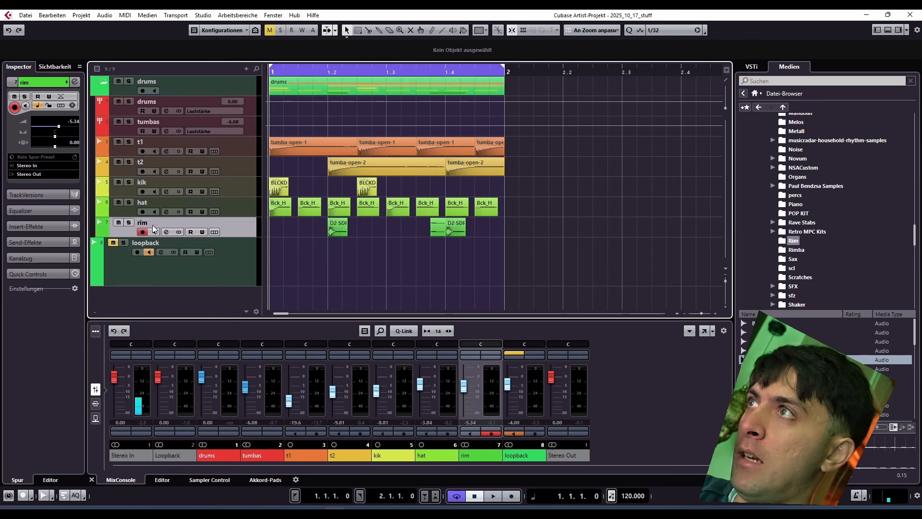
{"action": "left_click", "coordinate": [42, 174]}
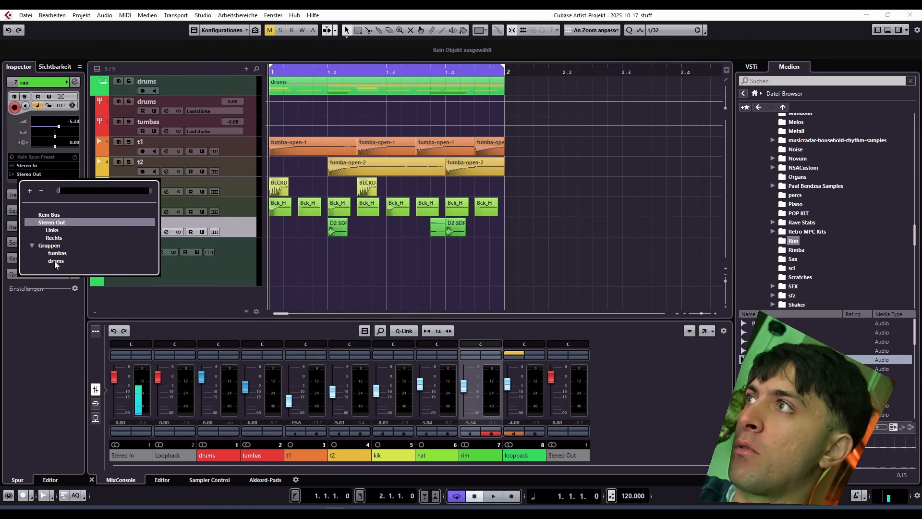
{"action": "left_click", "coordinate": [56, 261]}
{"action": "key", "text": "Up"}
{"action": "left_click", "coordinate": [31, 175]}
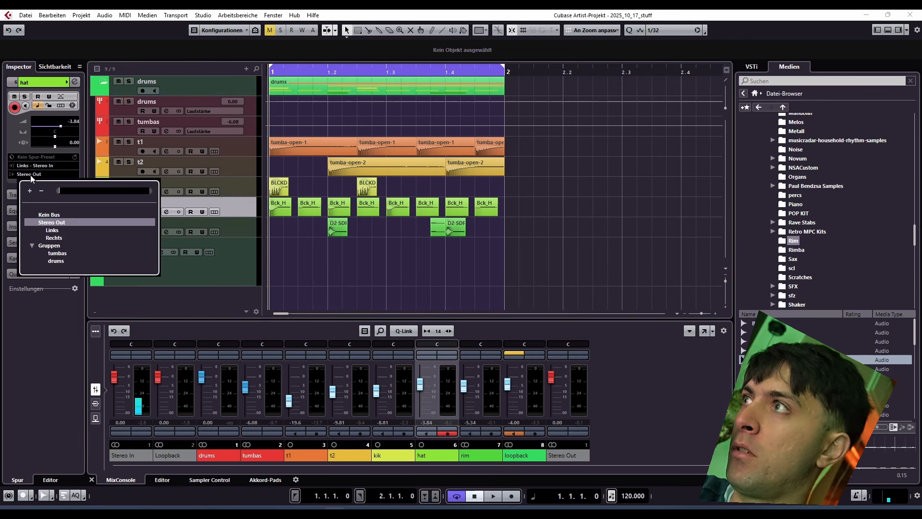
{"action": "left_click", "coordinate": [56, 260]}
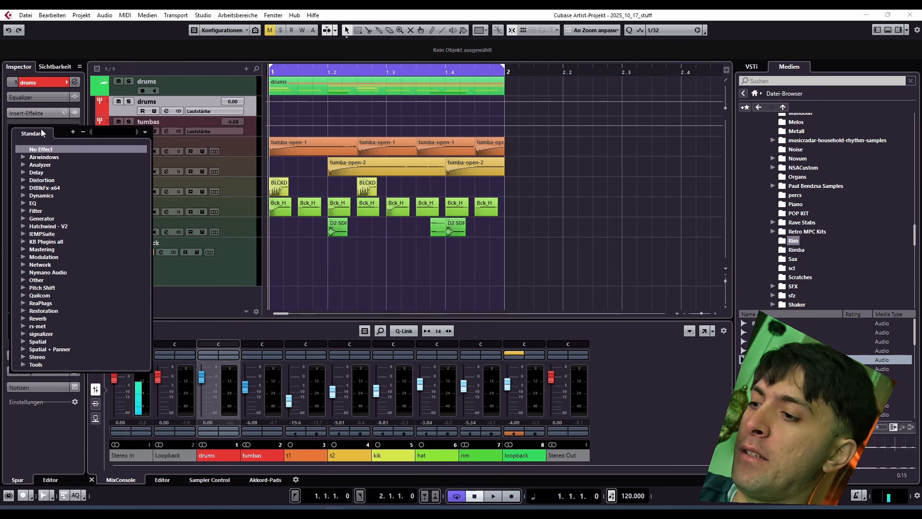
Step: Insert Rift Feedback Lite on the drums group and set its feedback to 92% and its frequency to A0
{"action": "type", "text": "rift"}
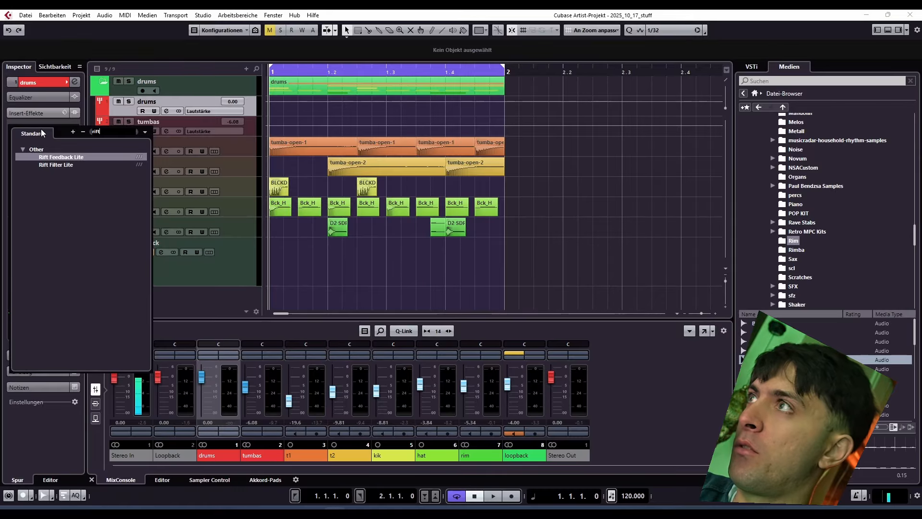
{"action": "key", "text": "Return"}
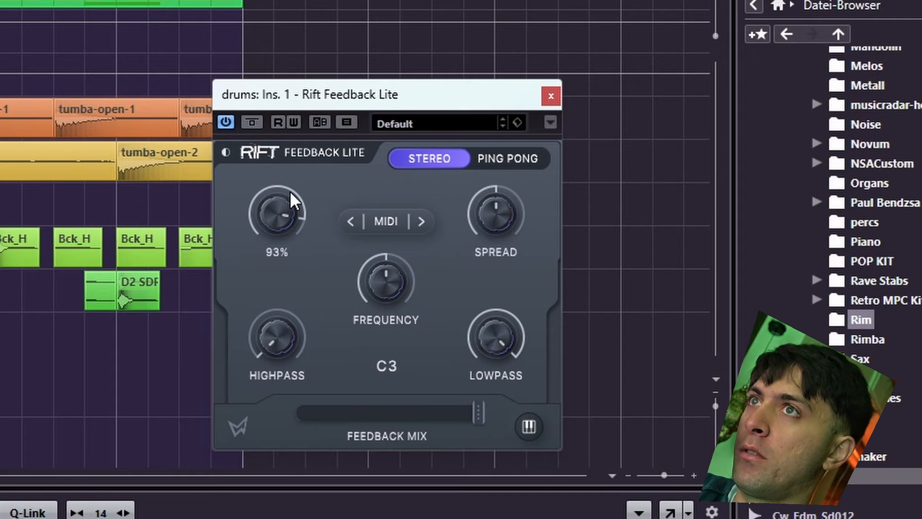
{"action": "left_click_drag", "start_coordinate": [414, 272], "coordinate": [391, 347]}
{"action": "mouse_move", "coordinate": [283, 207]}
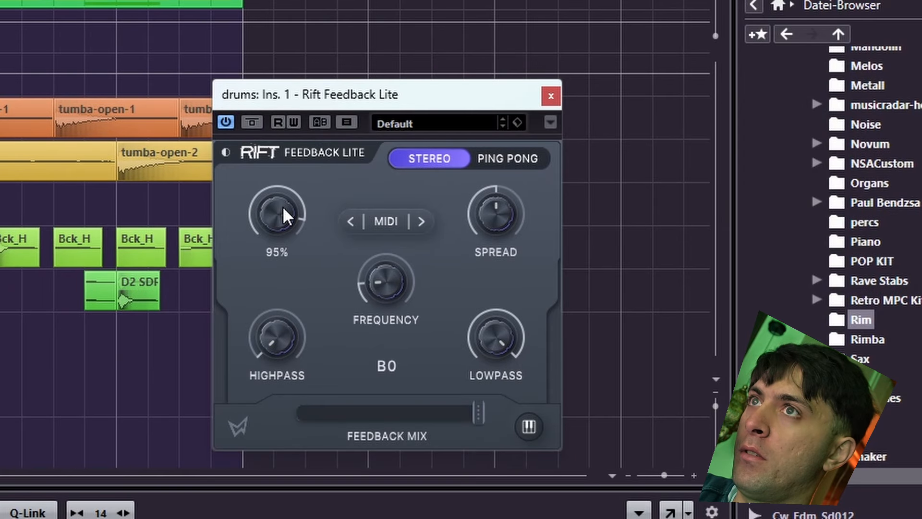
{"action": "left_click_drag", "start_coordinate": [283, 207], "coordinate": [283, 208]}
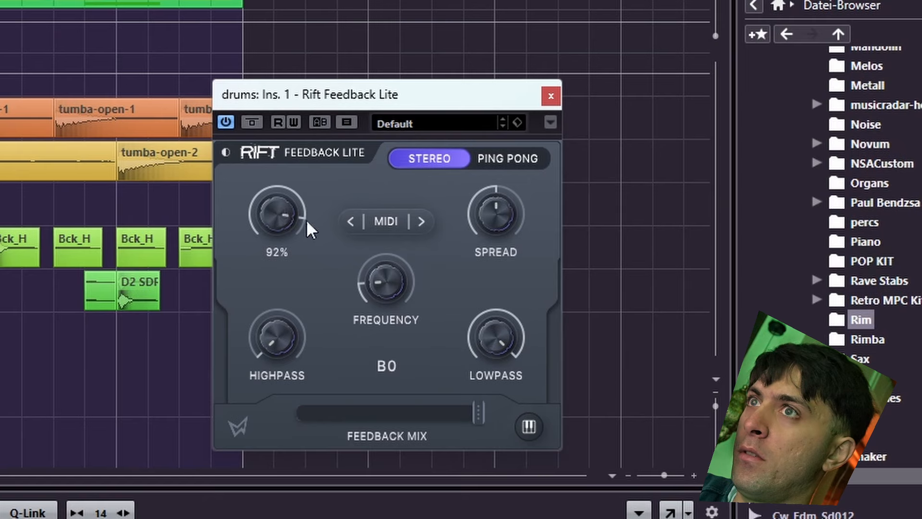
{"action": "left_click_drag", "start_coordinate": [384, 260], "coordinate": [382, 284]}
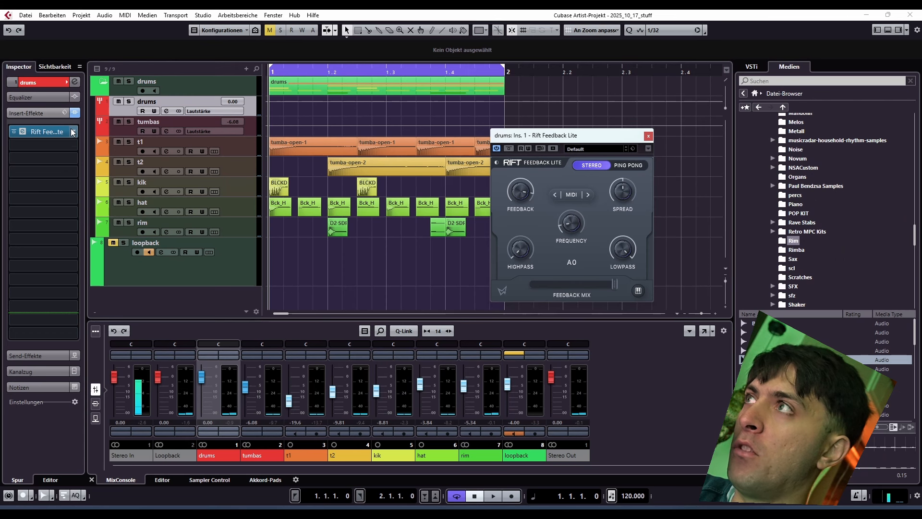
Step: Remove Rift Feedback Lite from the drums group's inserts, discarding its changes
{"action": "left_click", "coordinate": [71, 132]}
{"action": "scroll", "coordinate": [51, 148], "scroll_direction": "up", "scroll_amount": 10}
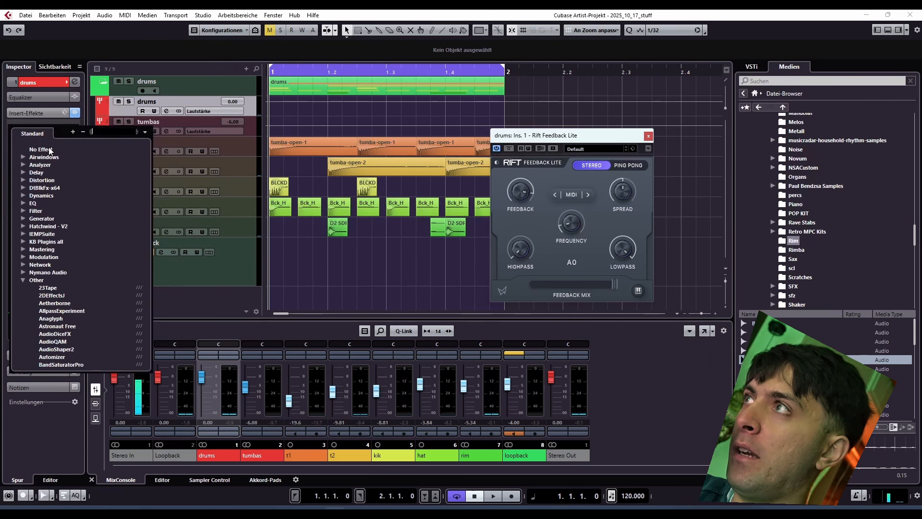
{"action": "left_click", "coordinate": [48, 150]}
{"action": "left_click", "coordinate": [434, 288]}
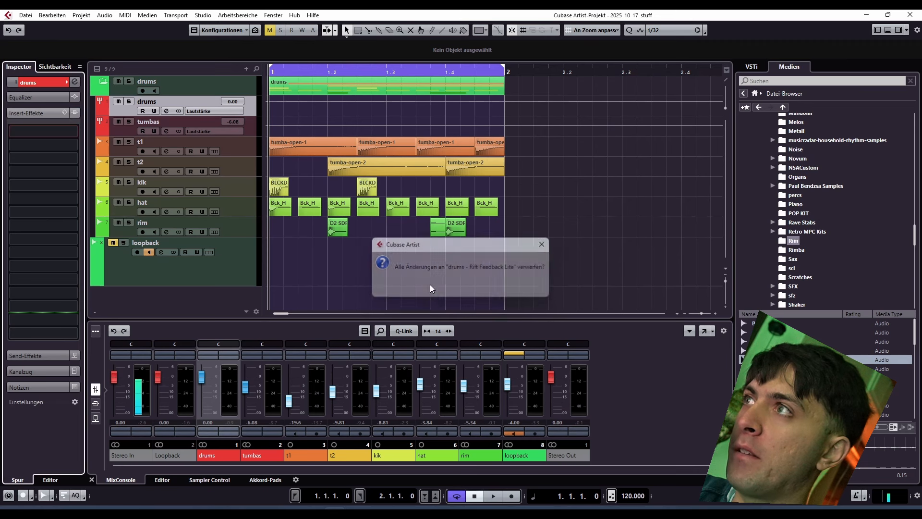
Step: Select and unmute the loopback track, and play the drum loop to audition the feedback
{"action": "left_click", "coordinate": [180, 248]}
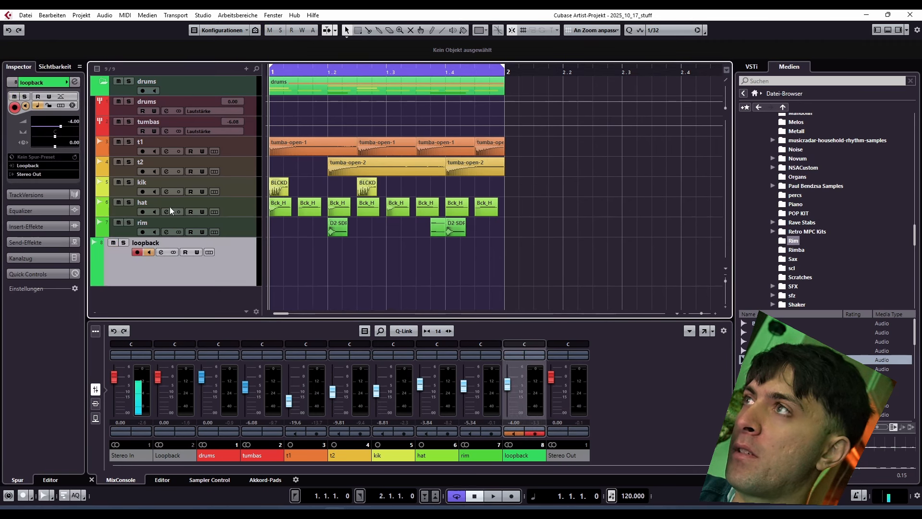
{"action": "key", "text": "space"}
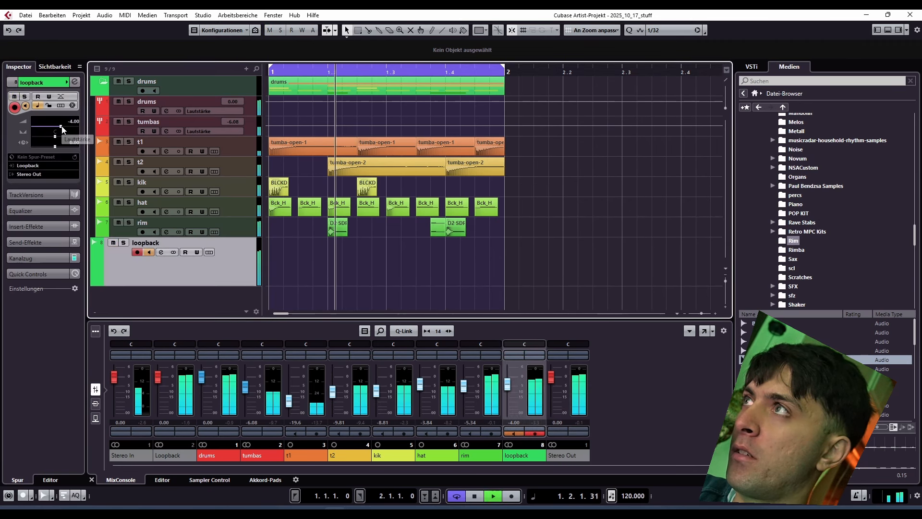
{"action": "key", "text": "space"}
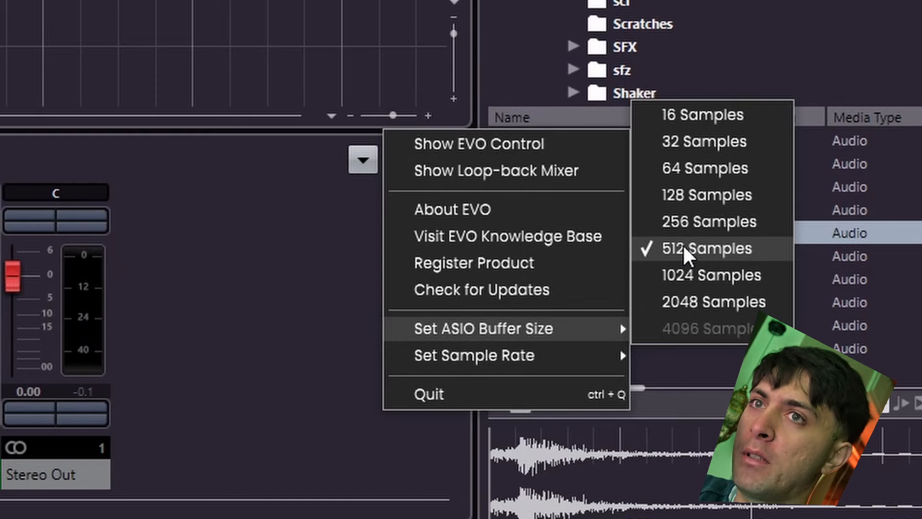
Step: Review the audio interface's ASIO buffer size options and dismiss them
{"action": "left_click", "coordinate": [334, 280]}
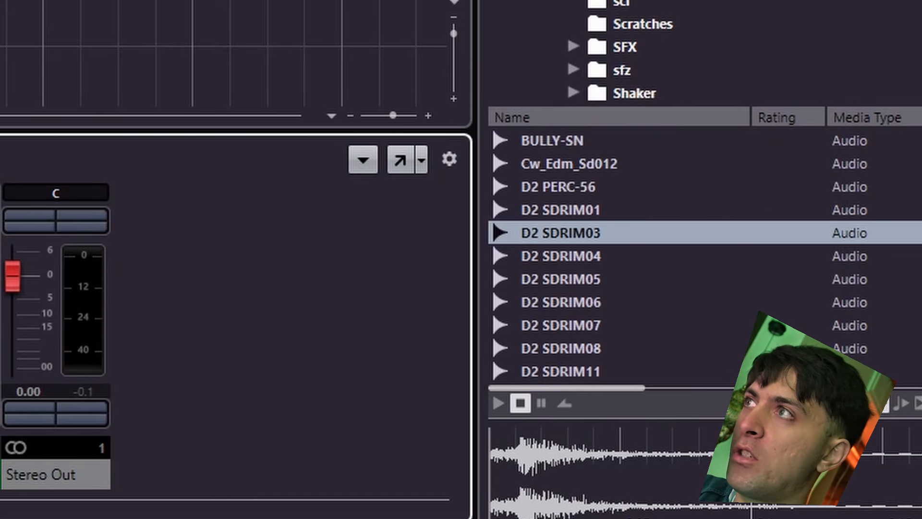
{"action": "left_click", "coordinate": [216, 63]}
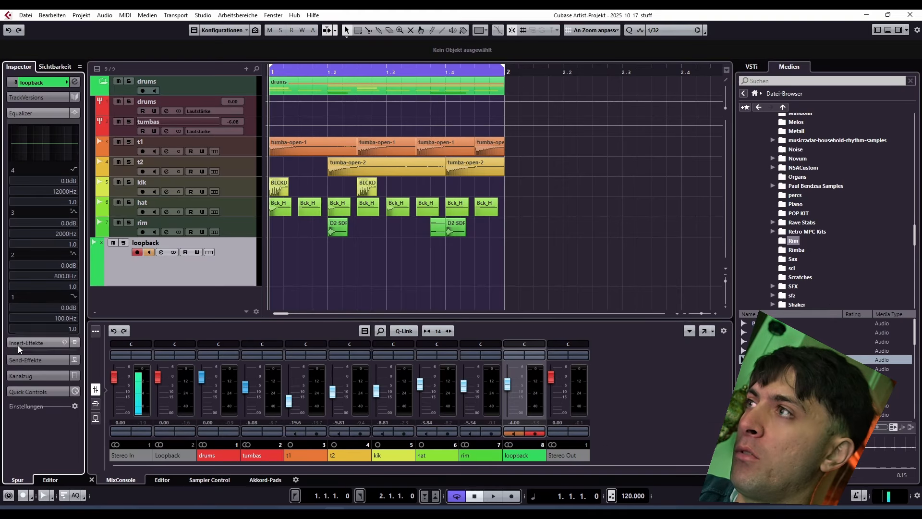
Step: Insert Pro-Q 2 in the loopback track's first insert slot
{"action": "left_click", "coordinate": [19, 344]}
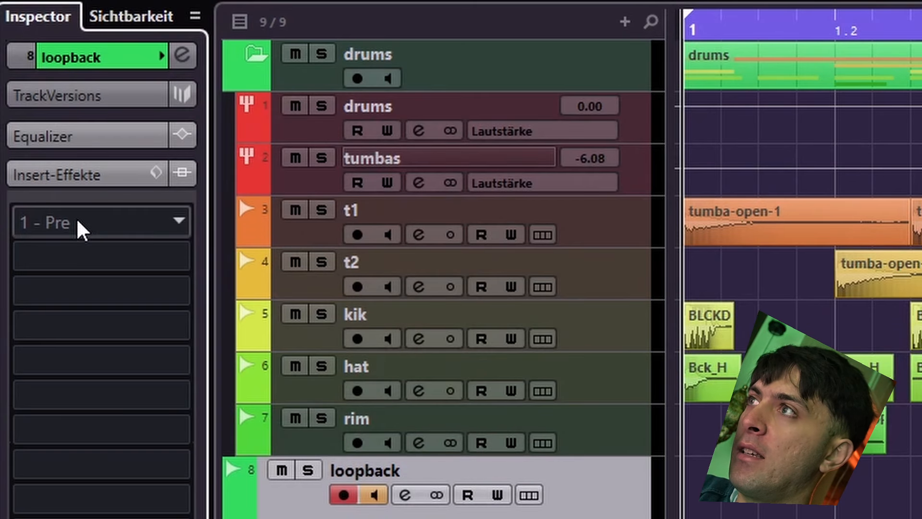
{"action": "left_click", "coordinate": [80, 226]}
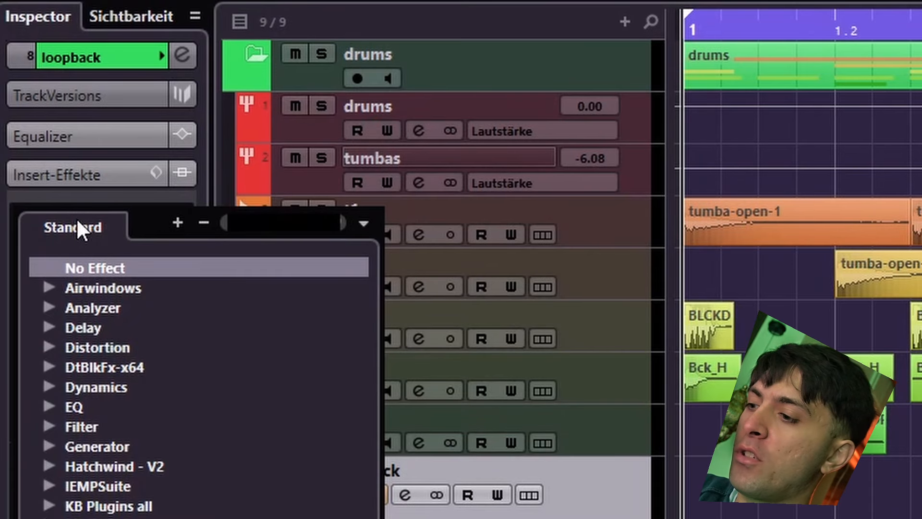
{"action": "type", "text": "pro-q"}
{"action": "key", "text": "Return"}
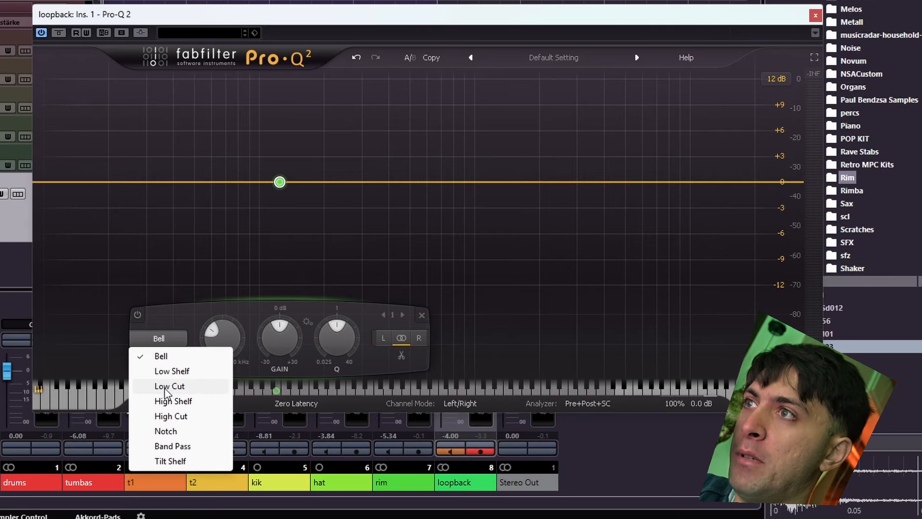
Step: Add a low-cut band and a High Cut band at about 3175 Hz in the loopback track's Pro-Q 2
{"action": "left_click", "coordinate": [165, 384]}
{"action": "left_click", "coordinate": [583, 182]}
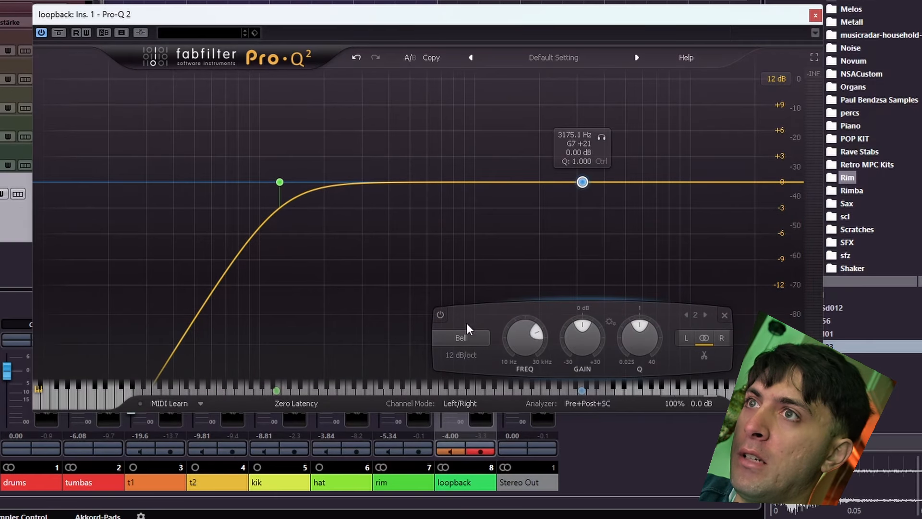
{"action": "left_click", "coordinate": [466, 336]}
{"action": "left_click", "coordinate": [454, 416]}
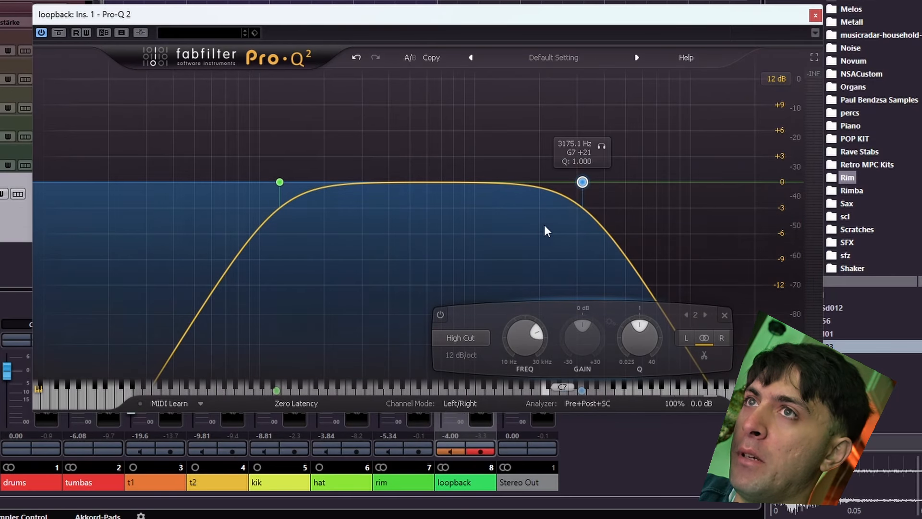
Step: Sweep the Pro-Q 2 cut bands during playback, leaving the low cut near 194 Hz and the high cut near 3440 Hz
{"action": "key", "text": "space"}
{"action": "left_click_drag", "start_coordinate": [583, 182], "coordinate": [434, 143]}
{"action": "left_click_drag", "start_coordinate": [280, 182], "coordinate": [322, 174]}
{"action": "left_click_drag", "start_coordinate": [435, 142], "coordinate": [590, 161]}
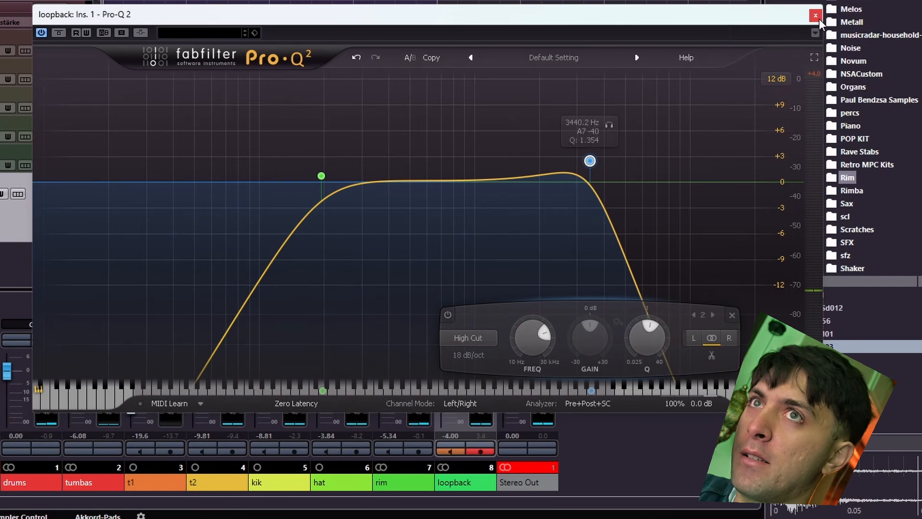
{"action": "left_click", "coordinate": [816, 16]}
Step: Insert Pro-C 2 in the loopback track's second insert slot
{"action": "left_click", "coordinate": [45, 147]}
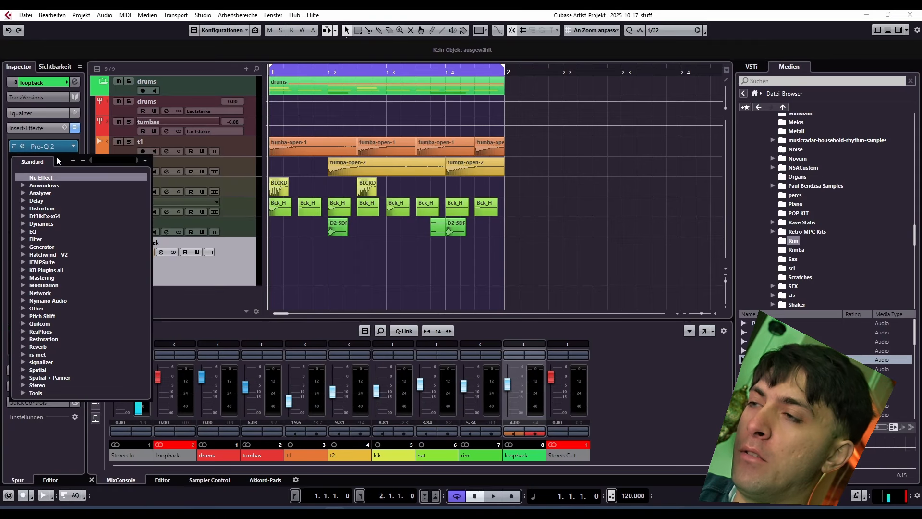
{"action": "type", "text": "pro-c"}
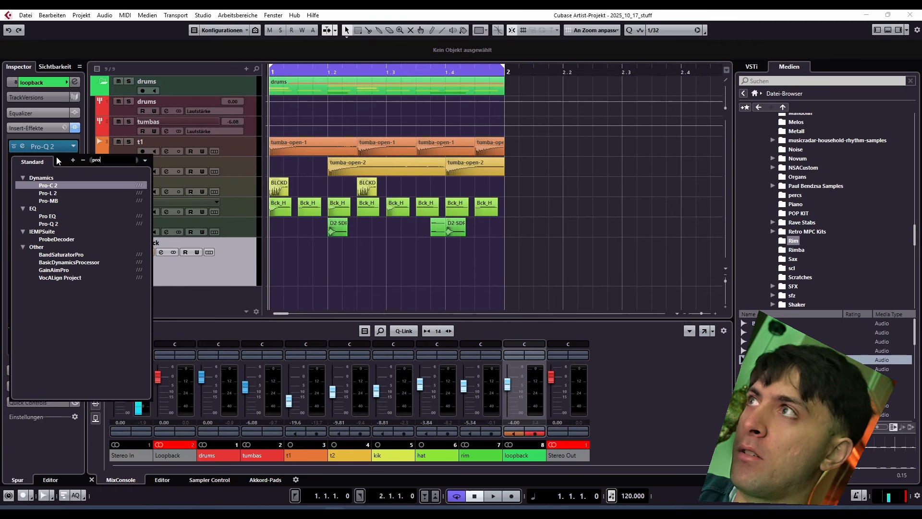
{"action": "key", "text": "Return"}
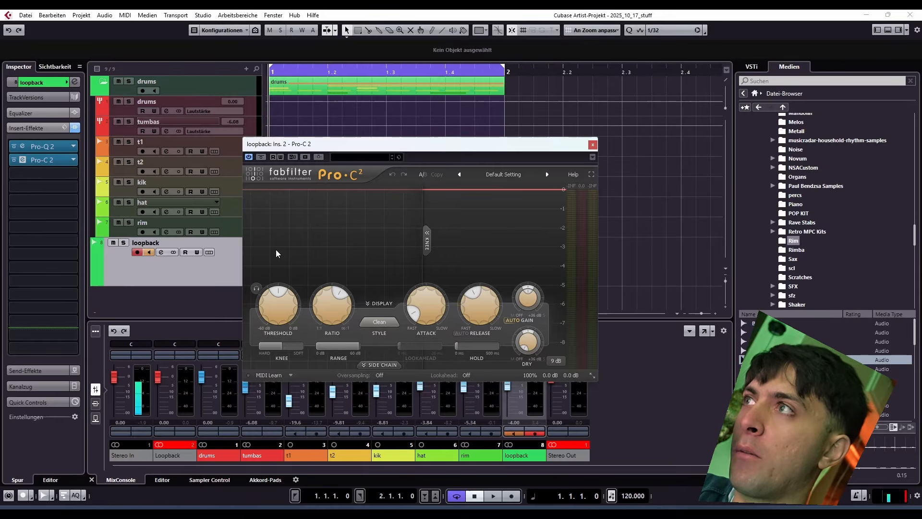
Step: Play the loop, lower the Pro-Q 2 high-cut frequency slightly, and check the gain reduction in Pro-C 2
{"action": "left_click", "coordinate": [30, 147]}
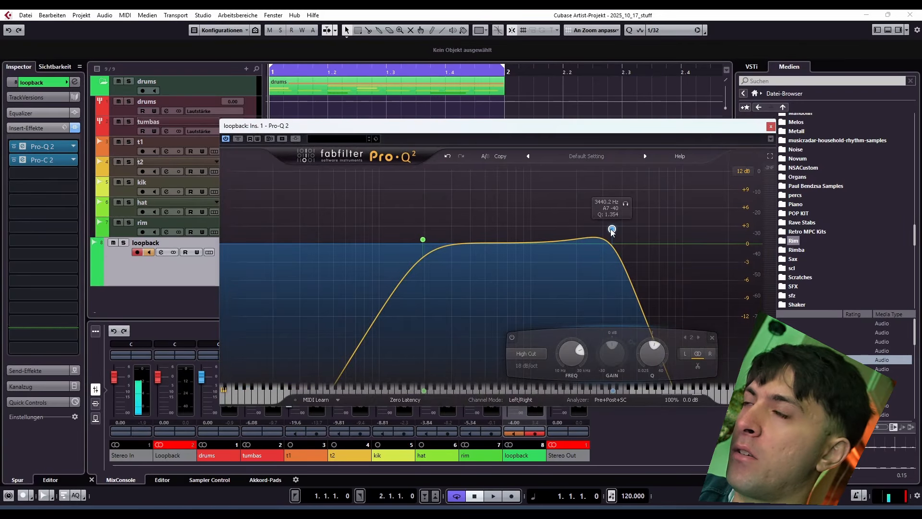
{"action": "key", "text": "space"}
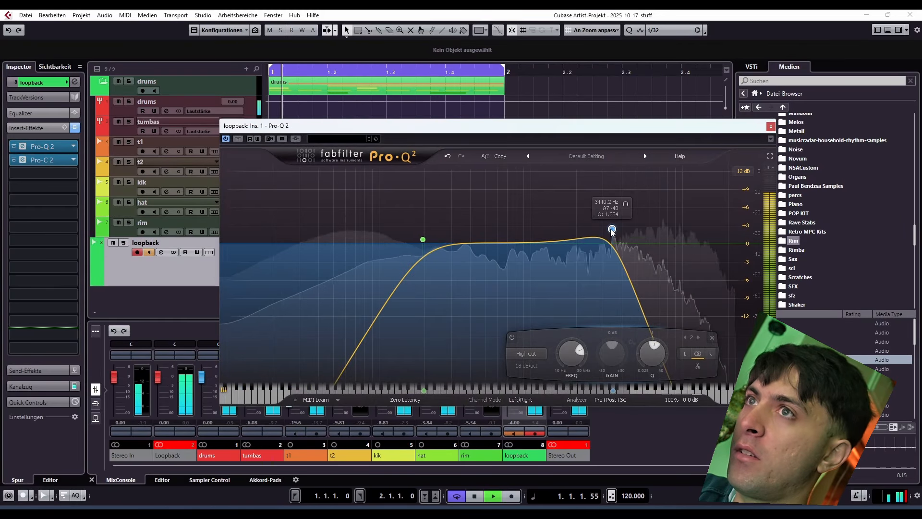
{"action": "left_click_drag", "start_coordinate": [612, 231], "coordinate": [592, 238]}
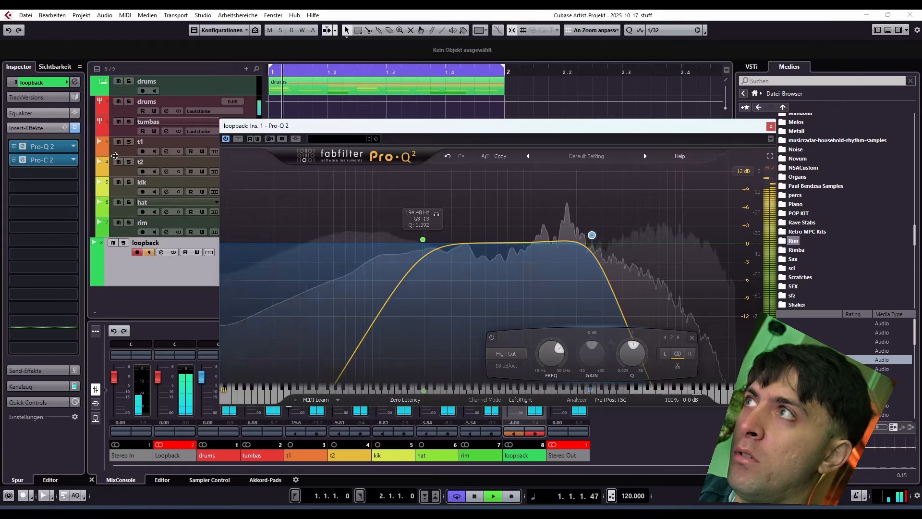
{"action": "left_click", "coordinate": [22, 159]}
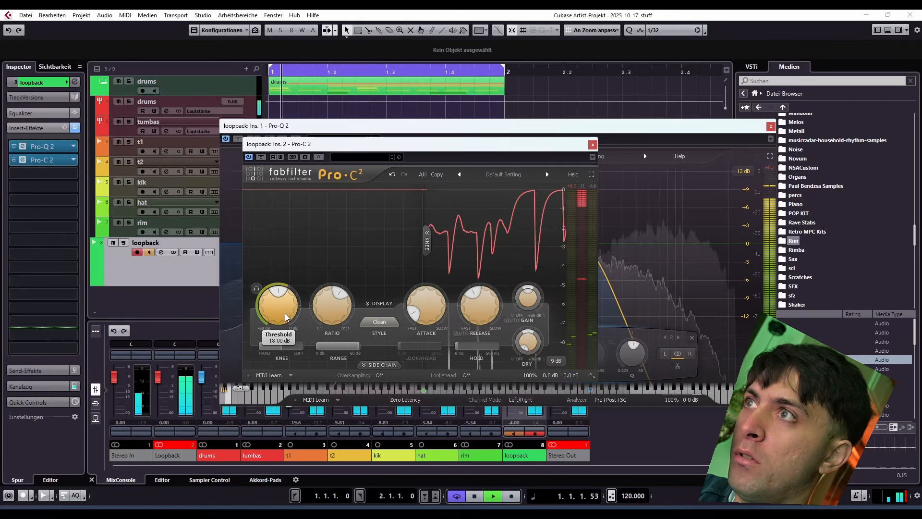
{"action": "left_click", "coordinate": [593, 144]}
Step: Sweep both Pro-Q 2 cut bands with raised resonance during playback, leaving moderate peaks on 12 dB/oct slopes
{"action": "left_click_drag", "start_coordinate": [639, 216], "coordinate": [332, 315]}
{"action": "left_click_drag", "start_coordinate": [423, 240], "coordinate": [384, 146]}
{"action": "left_click", "coordinate": [386, 218]}
{"action": "left_click_drag", "start_coordinate": [385, 218], "coordinate": [449, 183]}
{"action": "left_click_drag", "start_coordinate": [553, 195], "coordinate": [552, 182]}
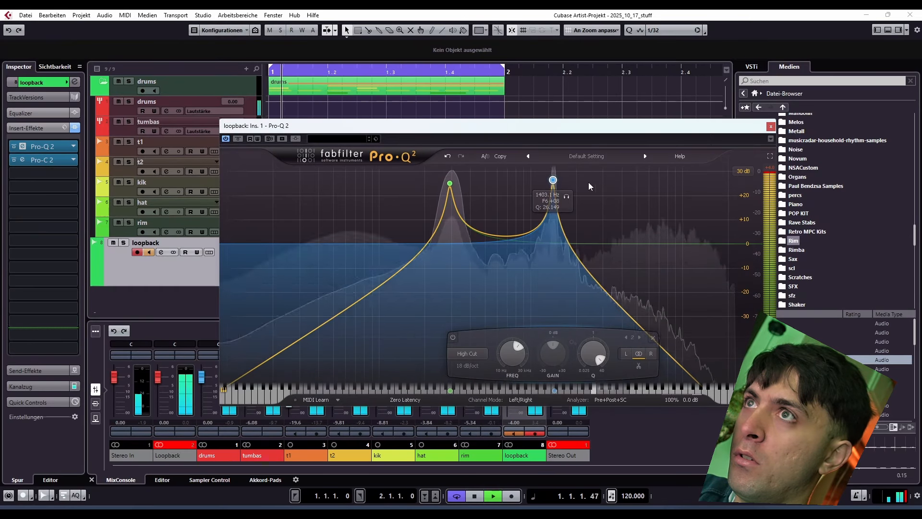
{"action": "left_click_drag", "start_coordinate": [450, 184], "coordinate": [448, 195]}
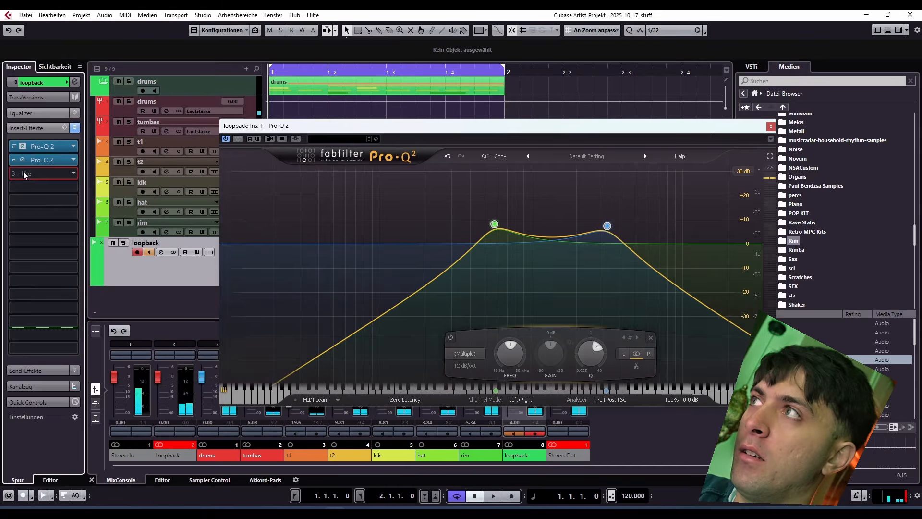
Step: Insert DaTube in the loopback track's third insert slot and move its window aside
{"action": "left_click", "coordinate": [23, 174]}
{"action": "left_click", "coordinate": [62, 199]}
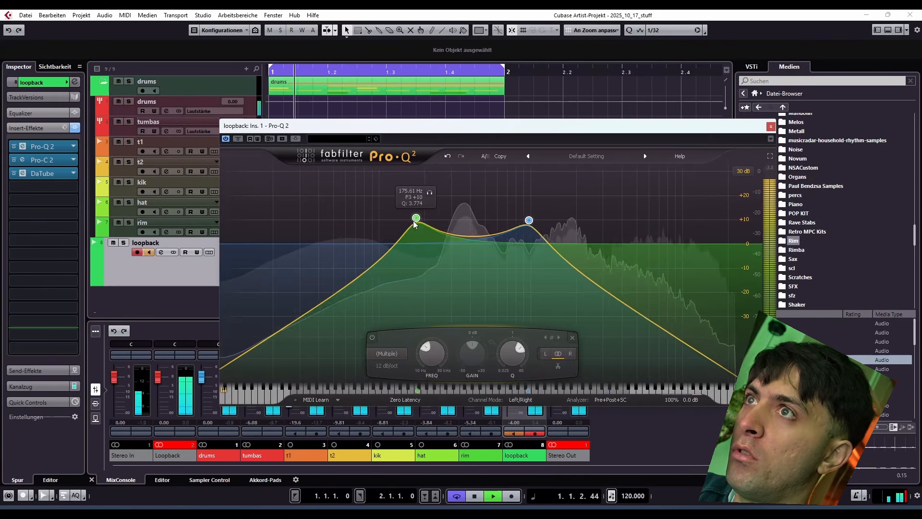
{"action": "left_click_drag", "start_coordinate": [417, 222], "coordinate": [387, 227]}
Step: Record the processed feedback onto the loopback track, with the Pro-Q 2 window moved aside, and disarm the track
{"action": "left_click_drag", "start_coordinate": [447, 131], "coordinate": [567, 139]}
{"action": "key", "text": "KP_Multiply"}
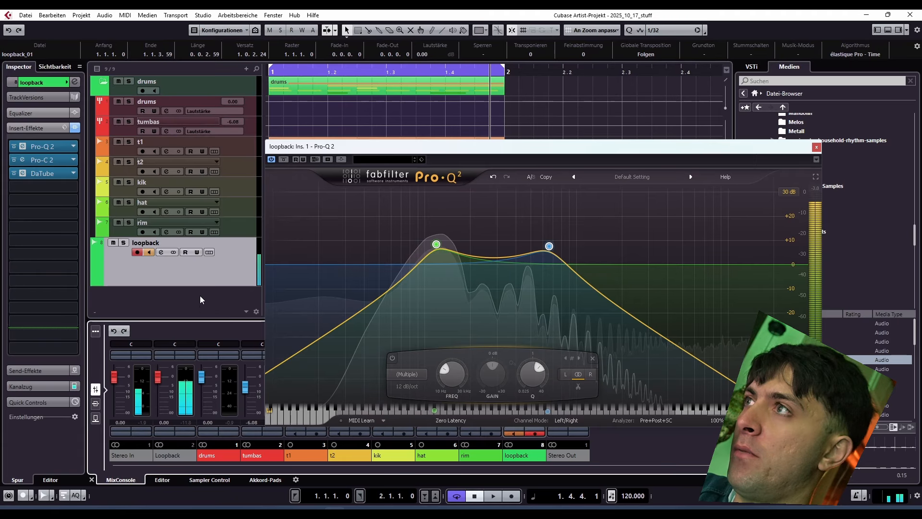
{"action": "left_click", "coordinate": [136, 252]}
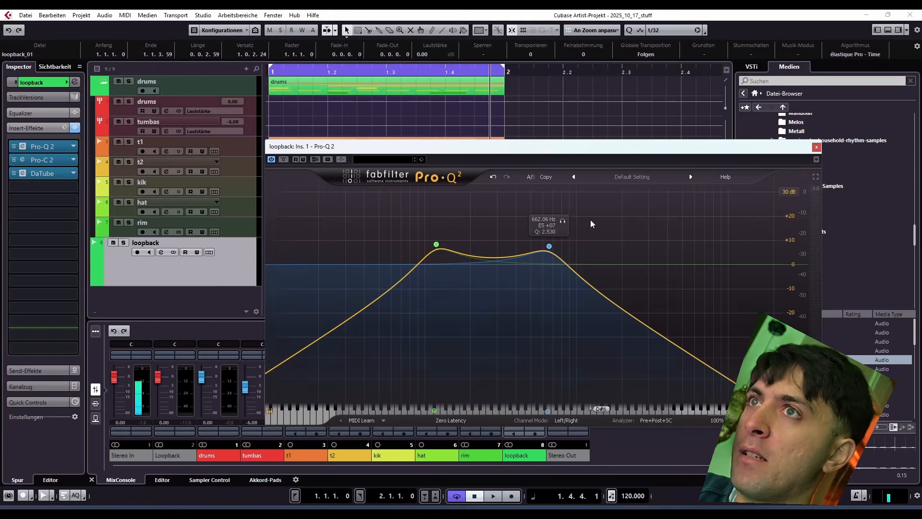
Step: Record a new four-bar take on the armed, monitored loopback track while sweeping both Pro-Q 2 cut bands together with raised resonance
{"action": "left_click_drag", "start_coordinate": [590, 220], "coordinate": [371, 300]}
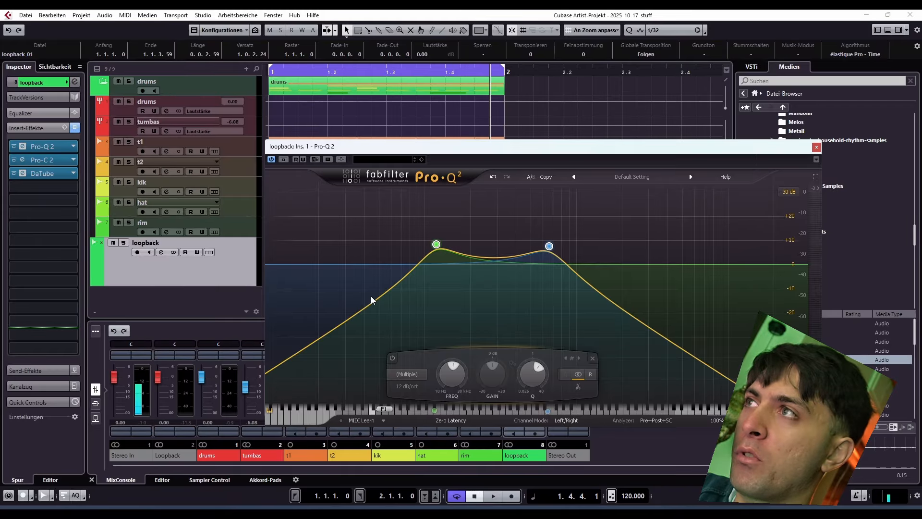
{"action": "left_click", "coordinate": [137, 253]}
{"action": "left_click", "coordinate": [161, 252]}
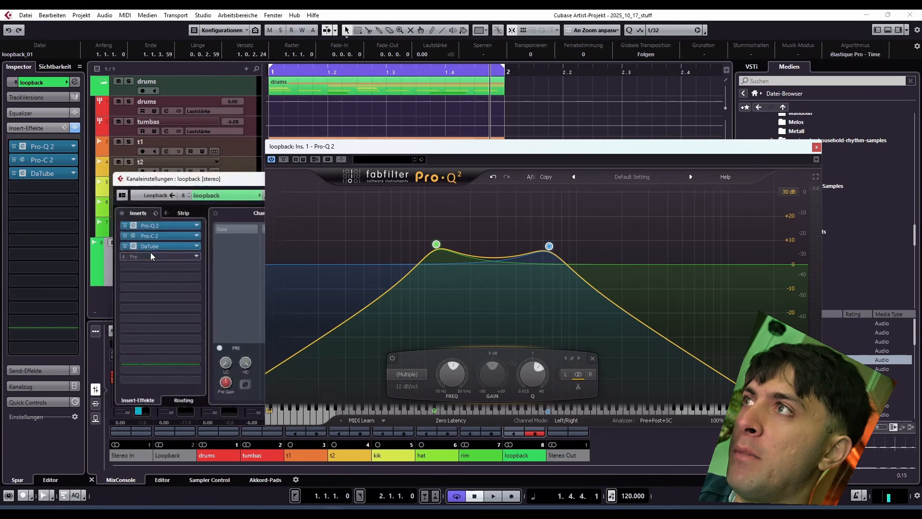
{"action": "left_click_drag", "start_coordinate": [212, 311], "coordinate": [220, 436]}
{"action": "left_click", "coordinate": [378, 436]}
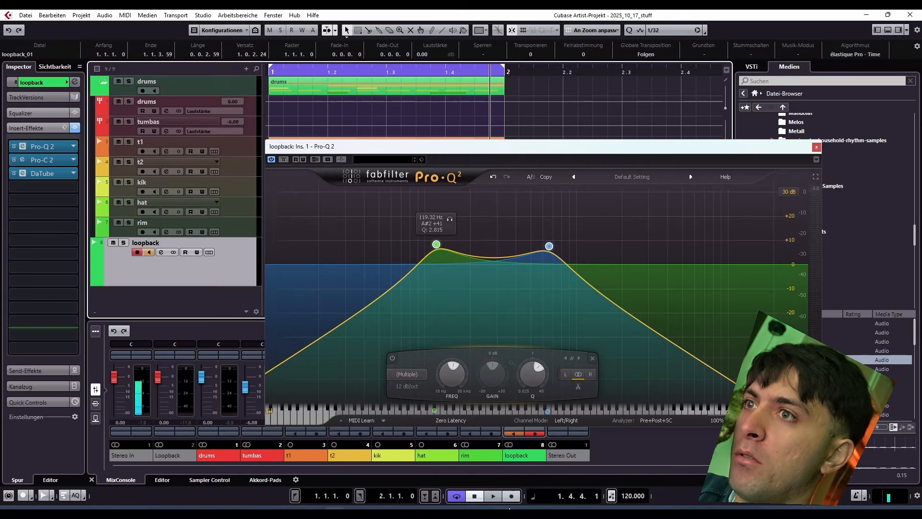
{"action": "key", "text": "KP_Multiply"}
{"action": "left_click_drag", "start_coordinate": [436, 244], "coordinate": [370, 246]}
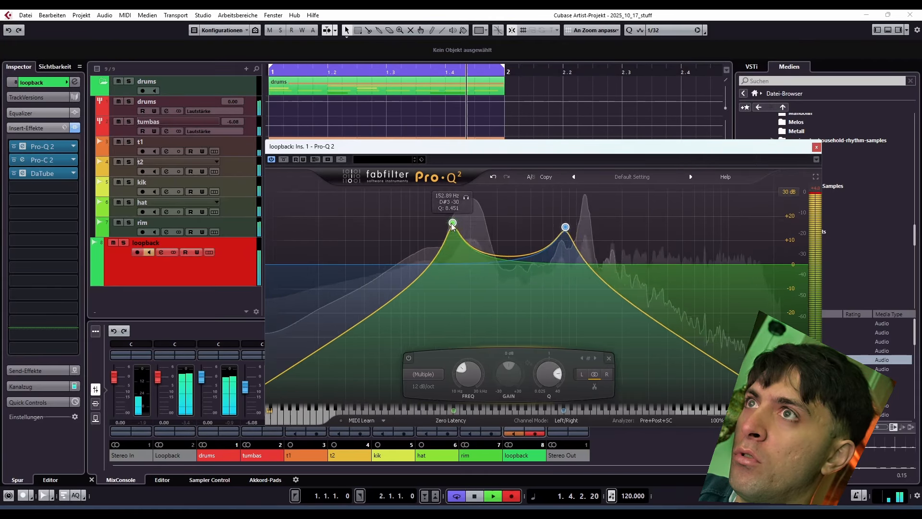
{"action": "left_click_drag", "start_coordinate": [431, 231], "coordinate": [391, 274]}
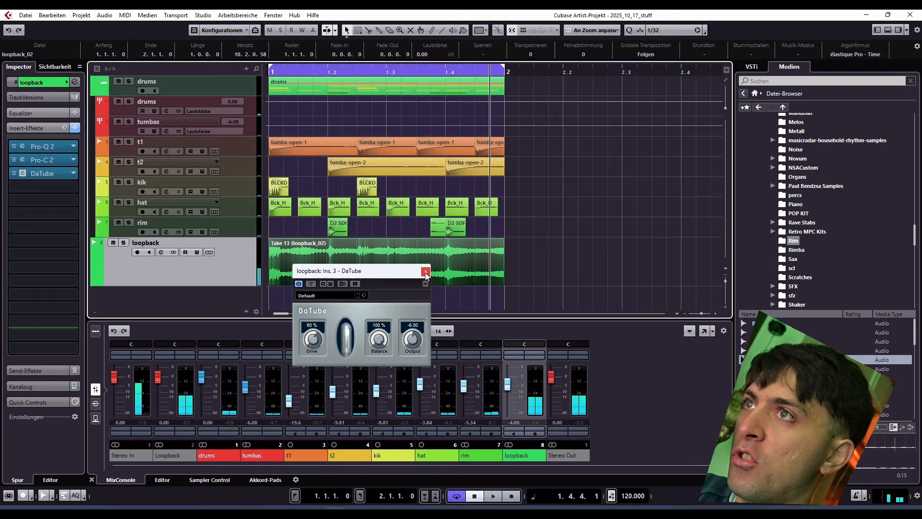
{"action": "left_click", "coordinate": [426, 272]}
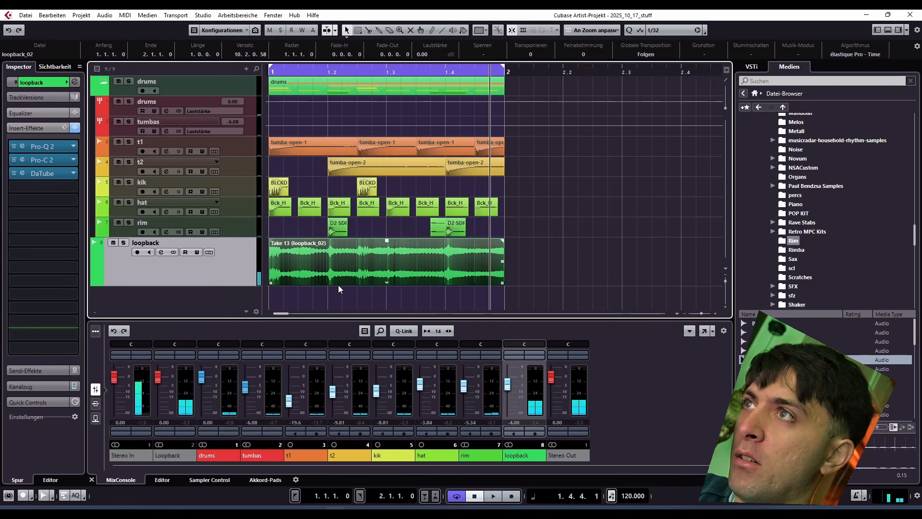
Step: Duplicate all drum and percussion parts from bar 1 three times, extend the loop range to bar 5, and audition it with the take
{"action": "key", "text": "g"}
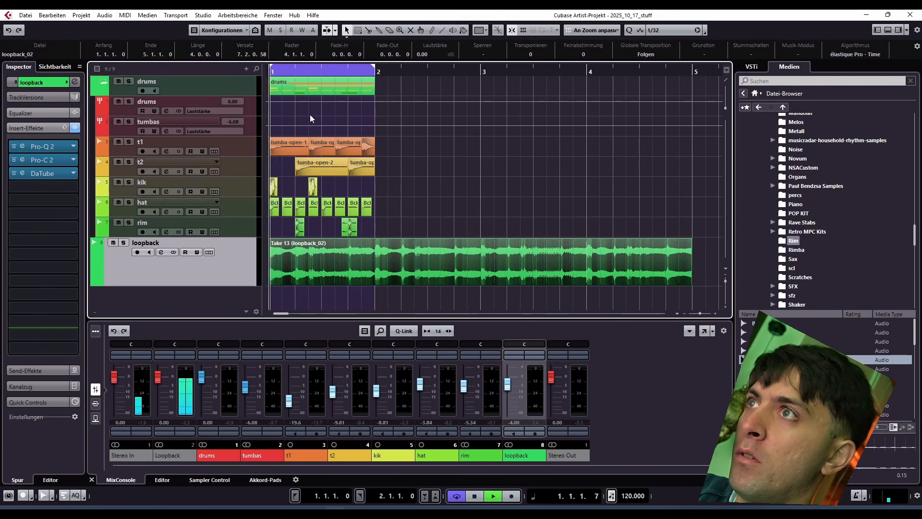
{"action": "left_click_drag", "start_coordinate": [390, 224], "coordinate": [214, 83]}
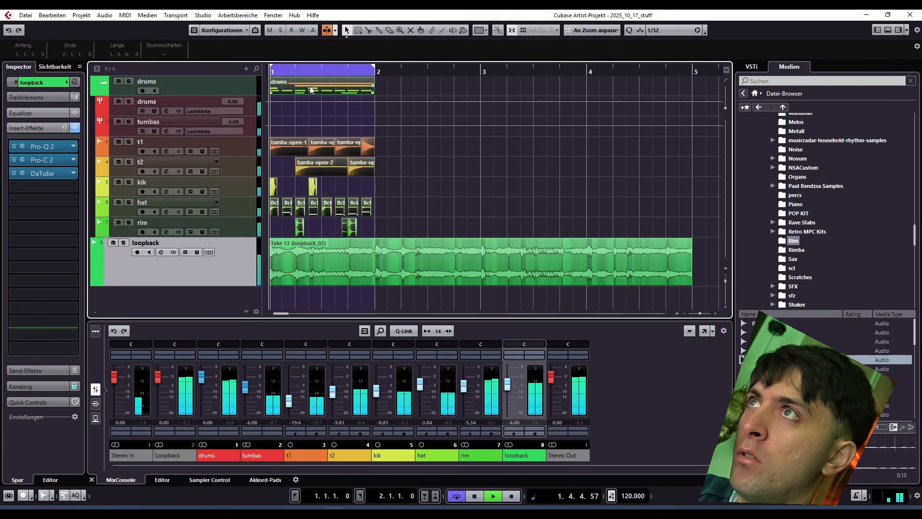
{"action": "key", "text": "ctrl+d"}
{"action": "key", "text": "ctrl+d"}
{"action": "key", "text": "ctrl+d"}
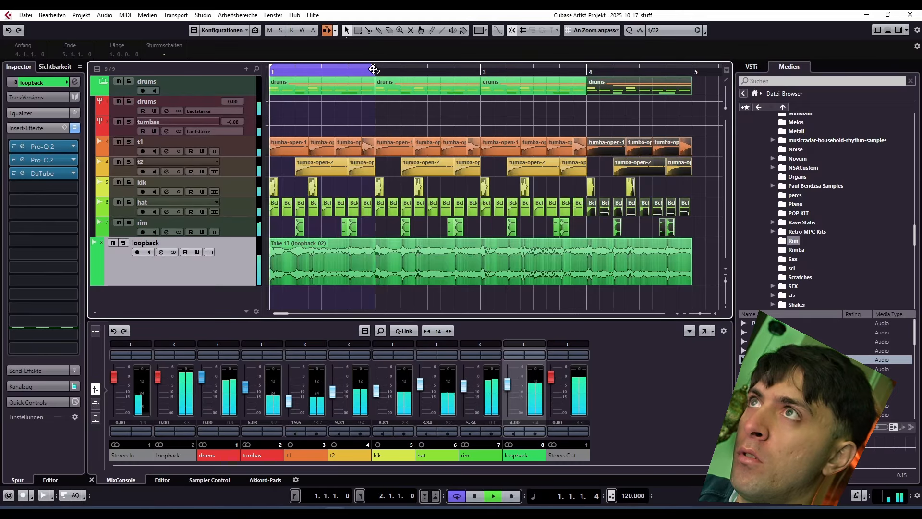
{"action": "left_click_drag", "start_coordinate": [373, 68], "coordinate": [691, 76]}
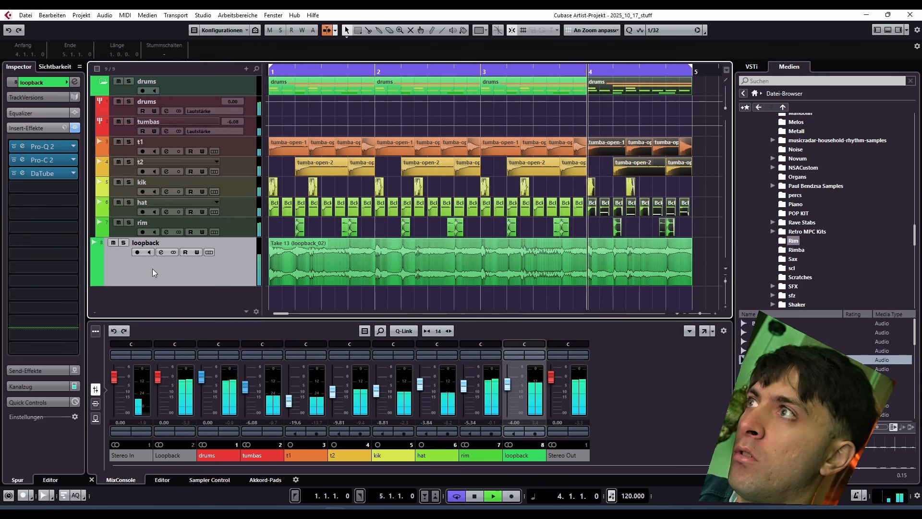
{"action": "key", "text": "space"}
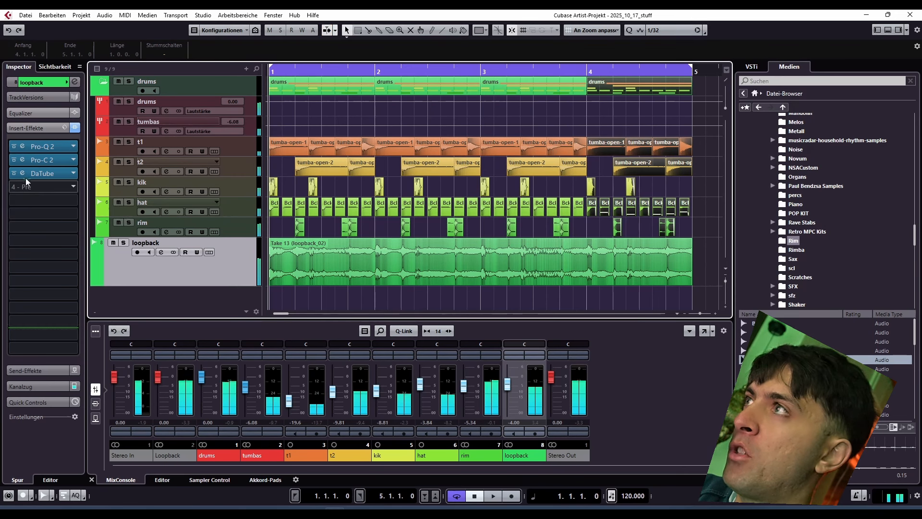
Step: Deactivate DaTube, Pro-C 2 and Pro-Q 2 on the loopback track and play the loop without them
{"action": "left_click", "coordinate": [14, 173]}
{"action": "left_click", "coordinate": [14, 160]}
{"action": "left_click", "coordinate": [13, 146]}
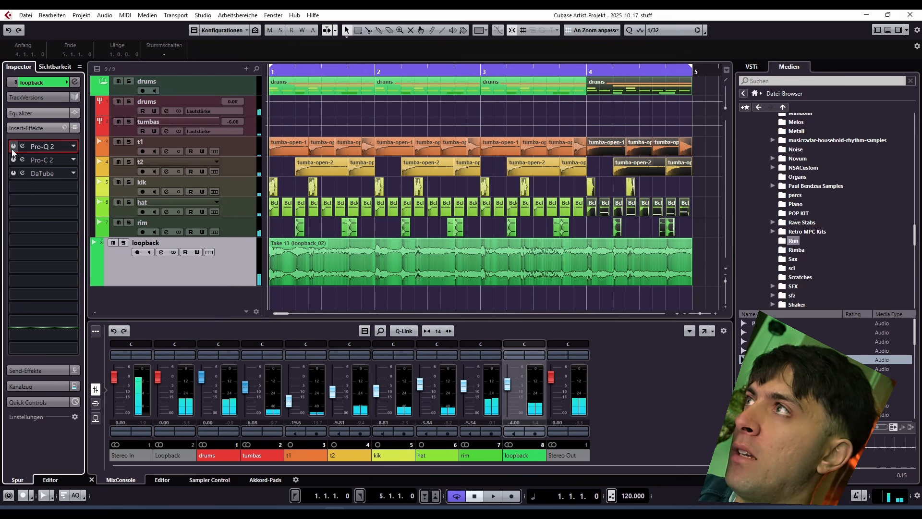
{"action": "left_click", "coordinate": [227, 270]}
{"action": "key", "text": "space"}
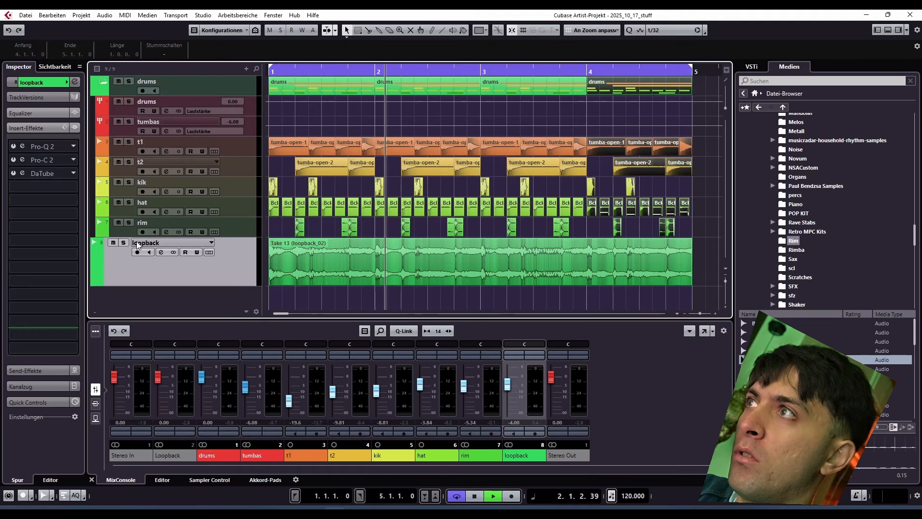
{"action": "key", "text": "space"}
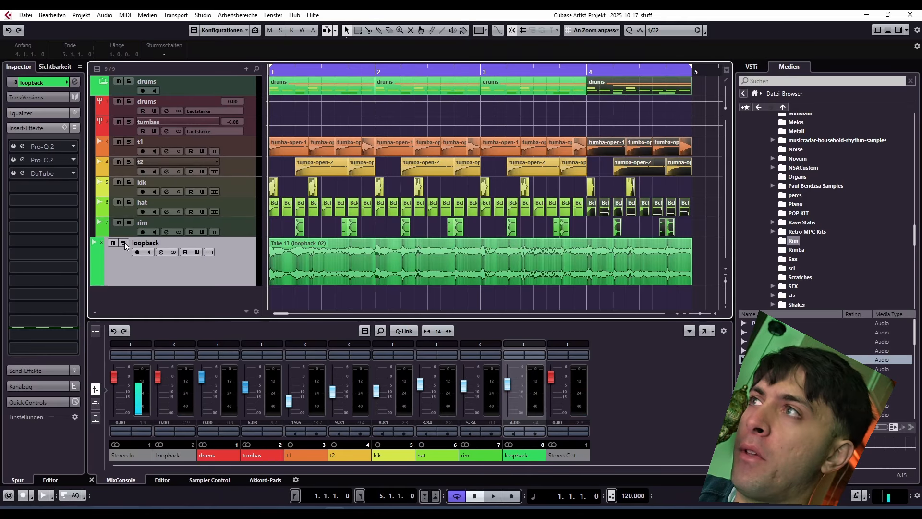
Step: Audition the loopback track in solo with its three inserts active, then unsolo it to hear it with the drums
{"action": "left_click", "coordinate": [124, 243]}
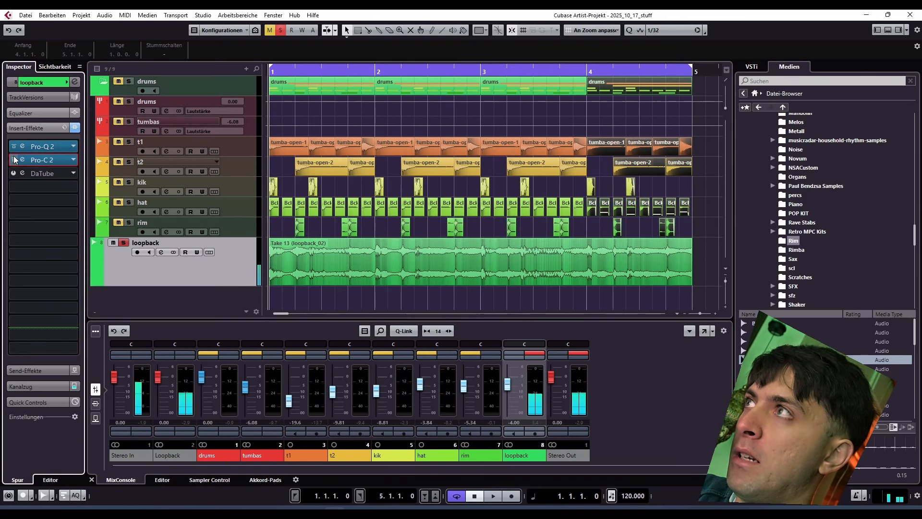
{"action": "key", "text": "space"}
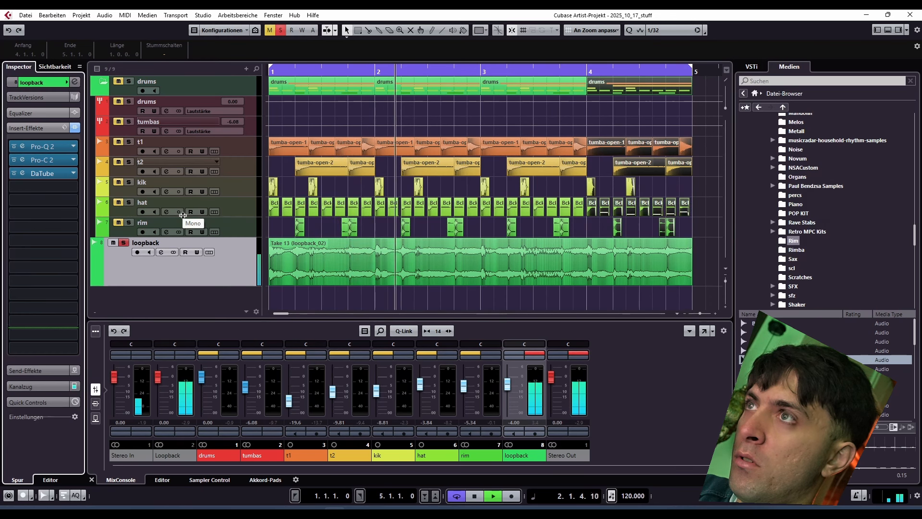
{"action": "left_click", "coordinate": [123, 242]}
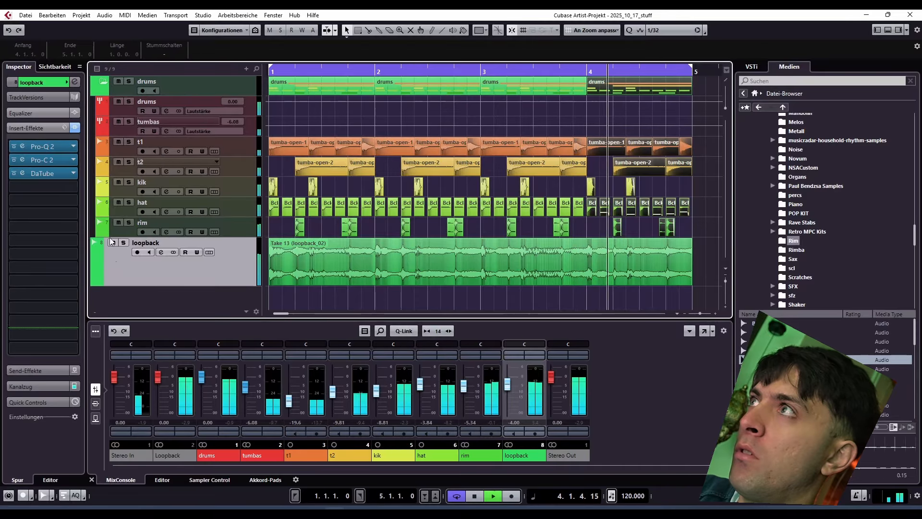
Step: Set the loopback track's volume to -3.39 dB during playback, stop, and clear the event selection
{"action": "left_click", "coordinate": [33, 82]}
{"action": "left_click_drag", "start_coordinate": [60, 126], "coordinate": [62, 127]}
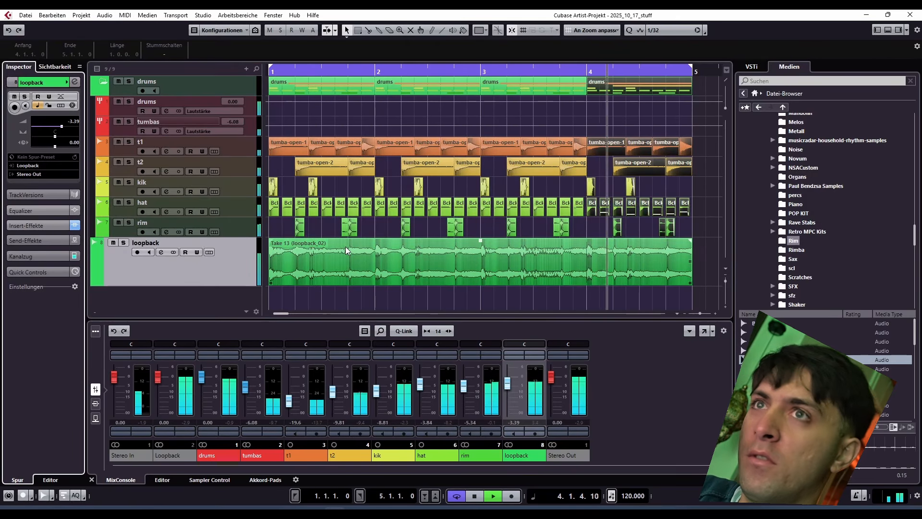
{"action": "key", "text": "space"}
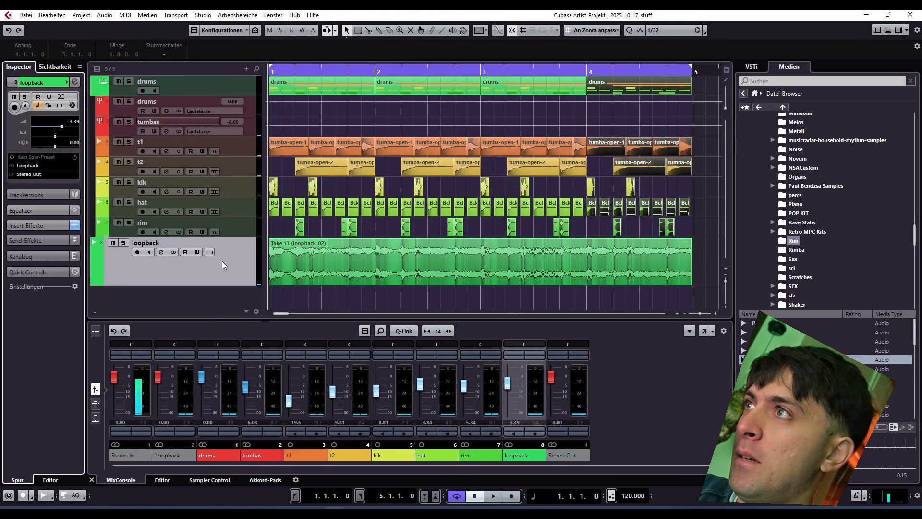
{"action": "left_click", "coordinate": [232, 240]}
{"action": "left_click", "coordinate": [698, 139]}
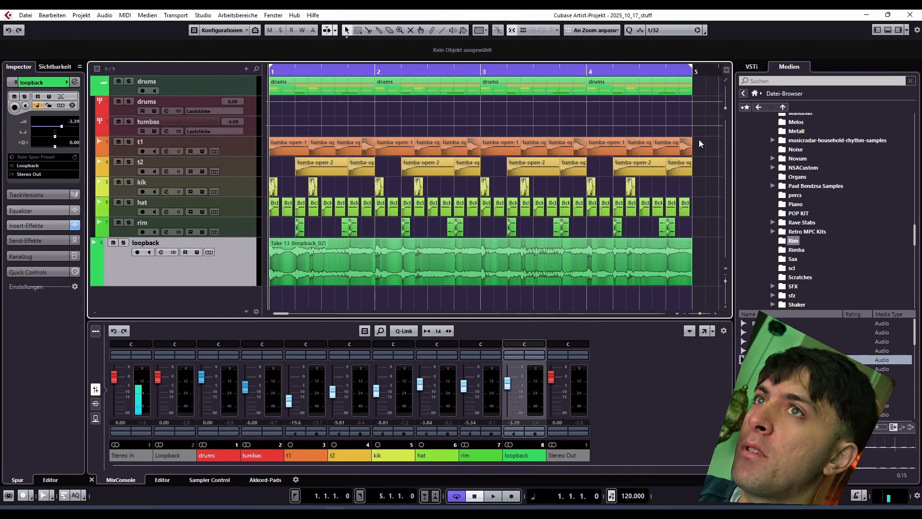